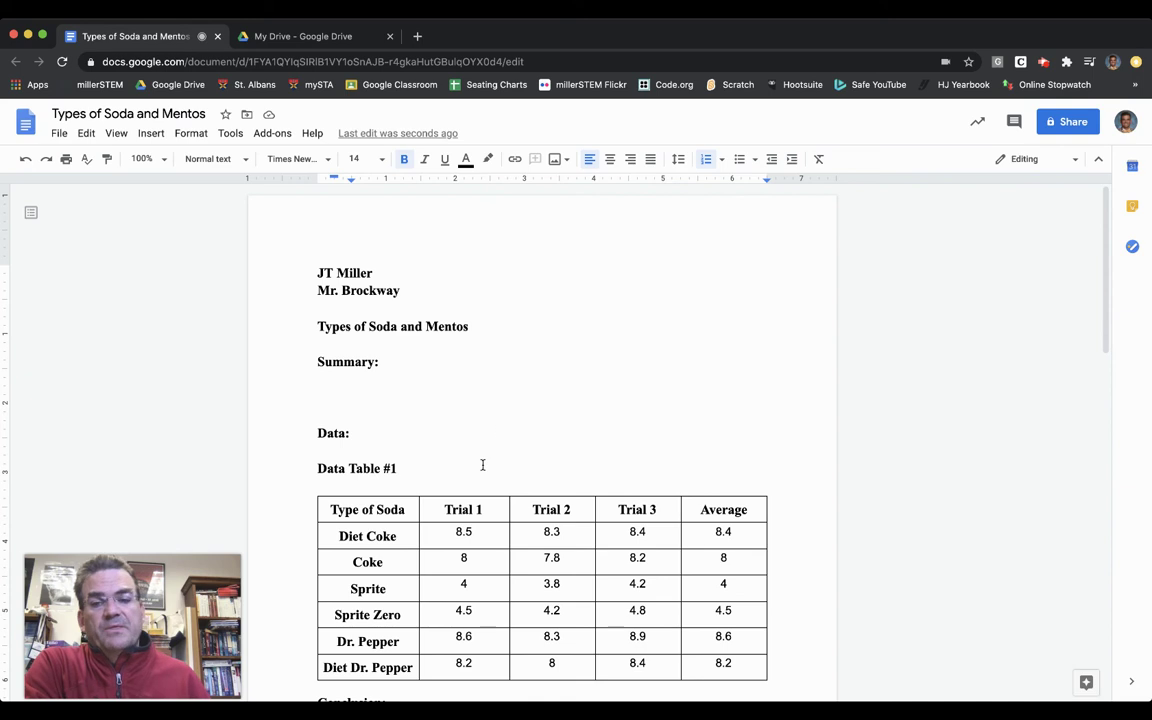
Select and copy the soda data table in the lab report, then go to My Drive.
scroll(504, 450, "down", 3)
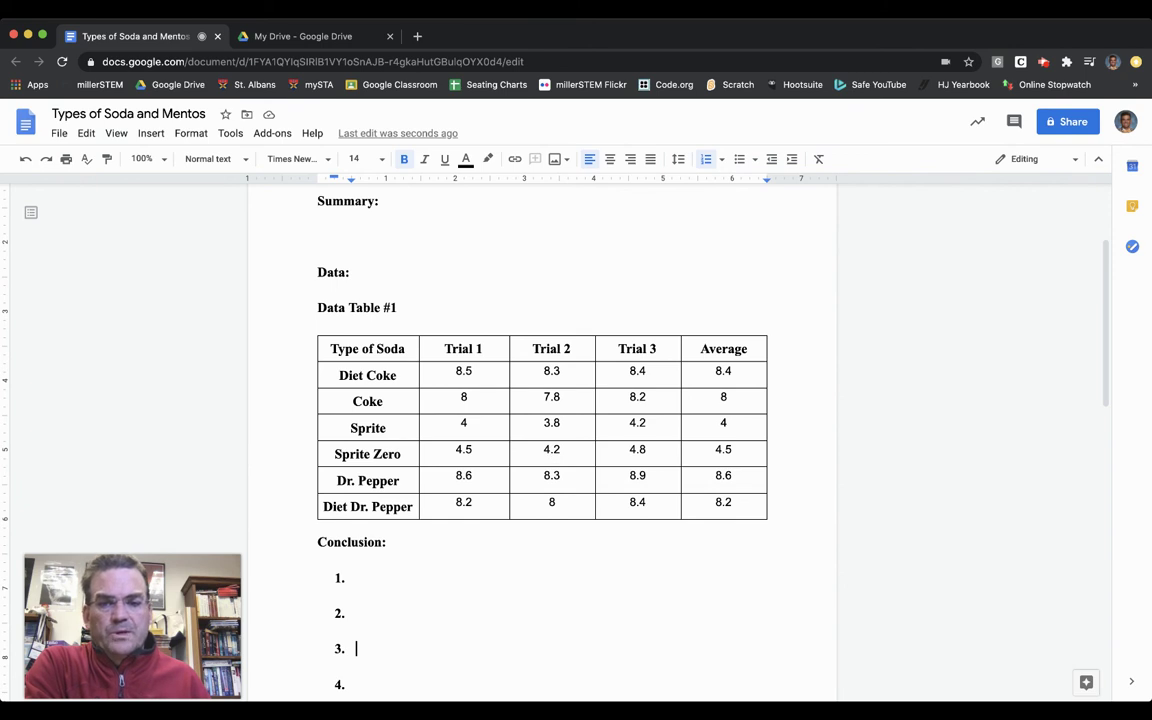
scroll(494, 491, "down", 3)
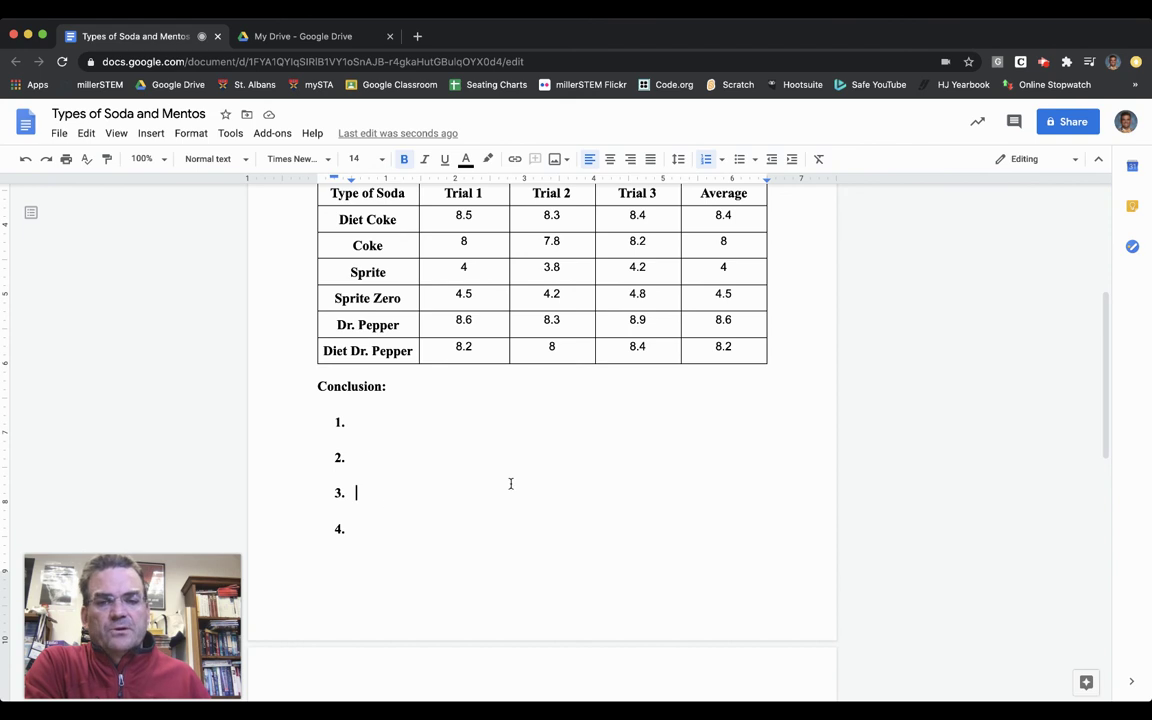
scroll(542, 420, "up", 3)
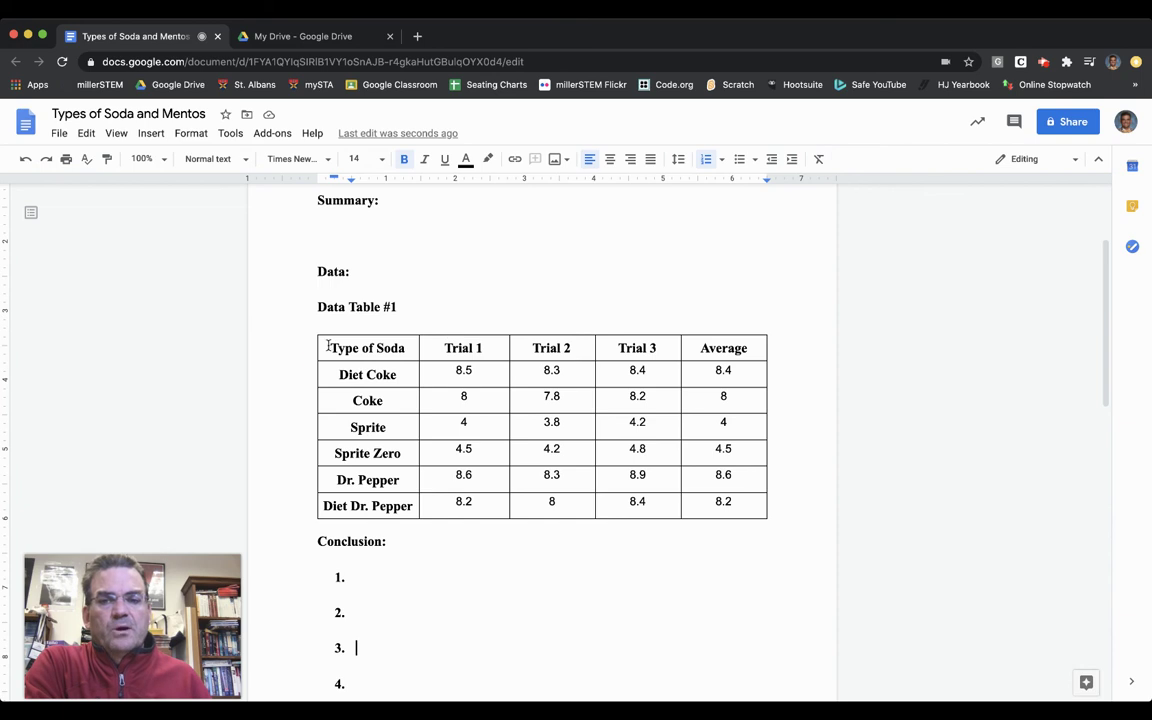
left_click_drag(328, 345, 734, 504)
key("super+c")
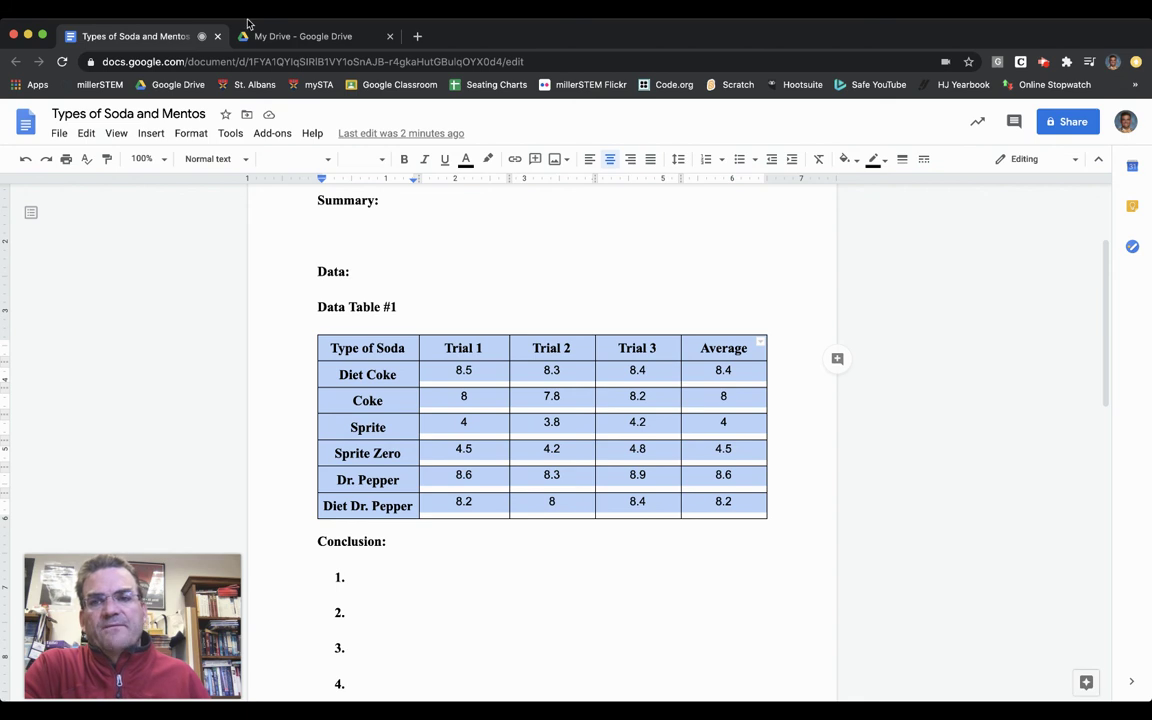
left_click(300, 37)
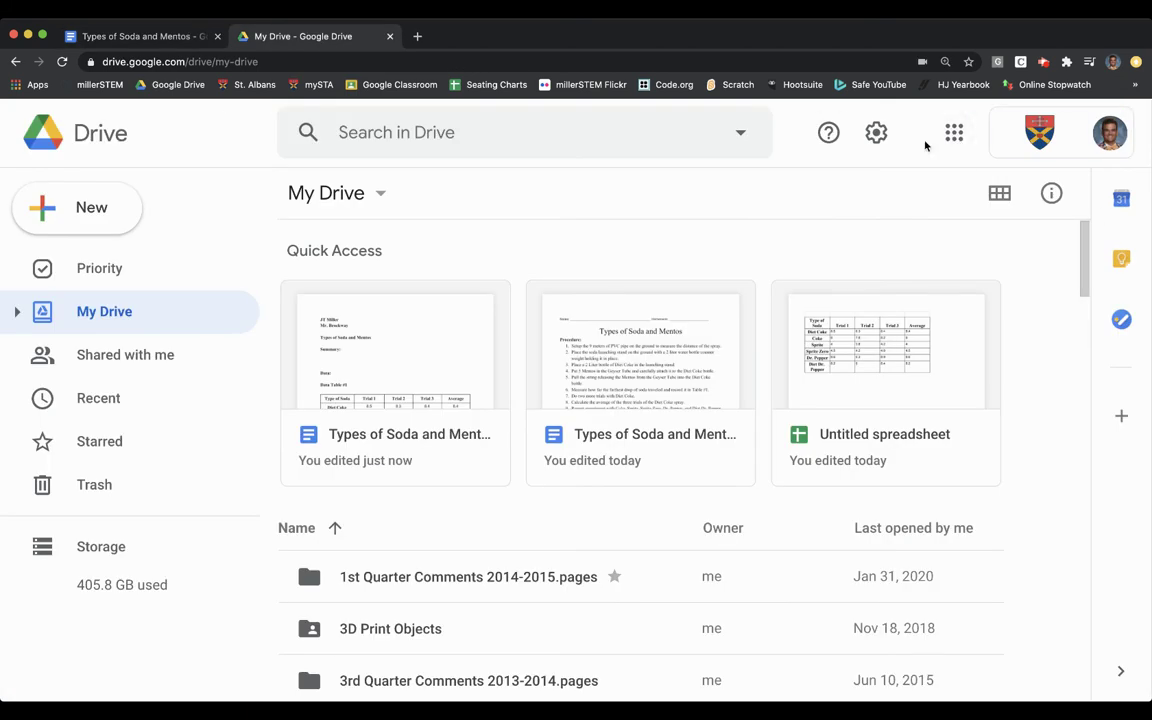
Create a blank Google Sheets spreadsheet from the Google apps menu.
left_click(953, 135)
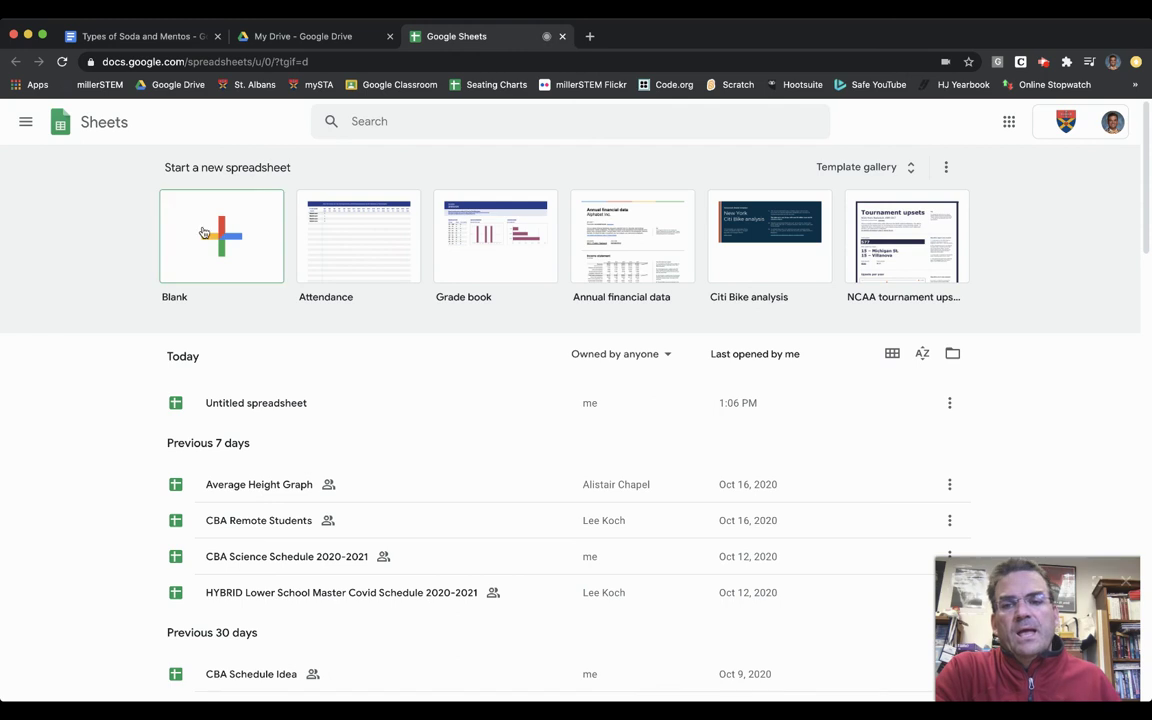
left_click(211, 235)
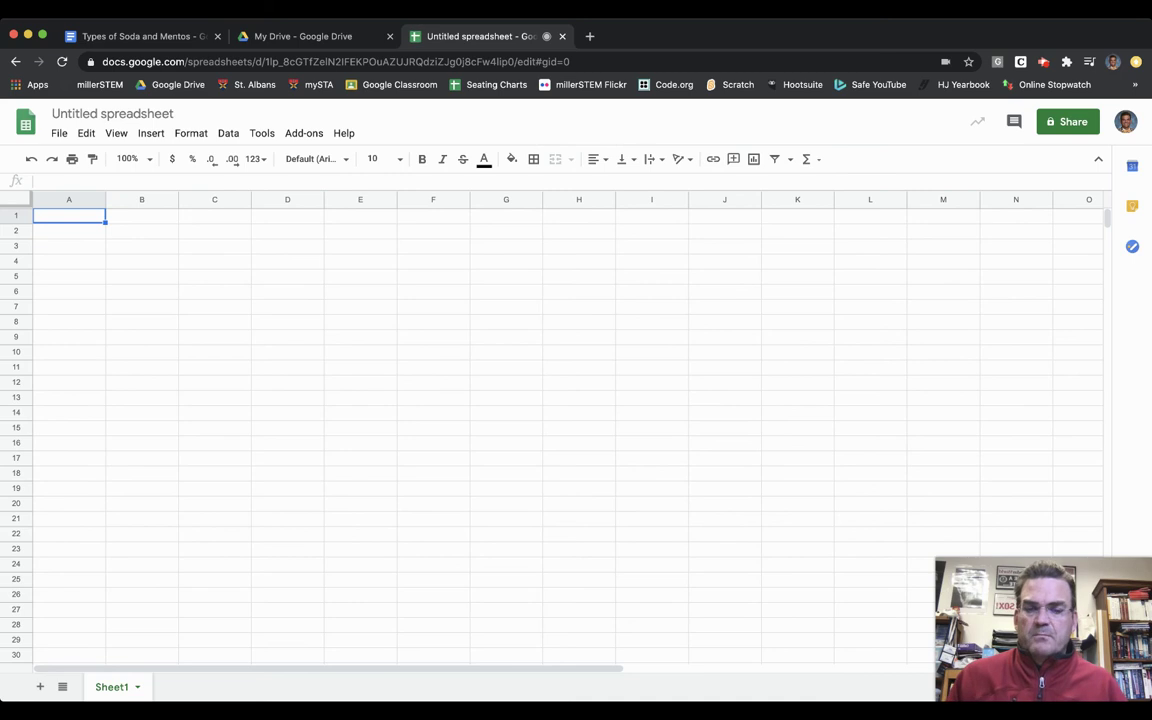
Paste the soda data table into the sheet and select the range A2:E8.
key("super+v")
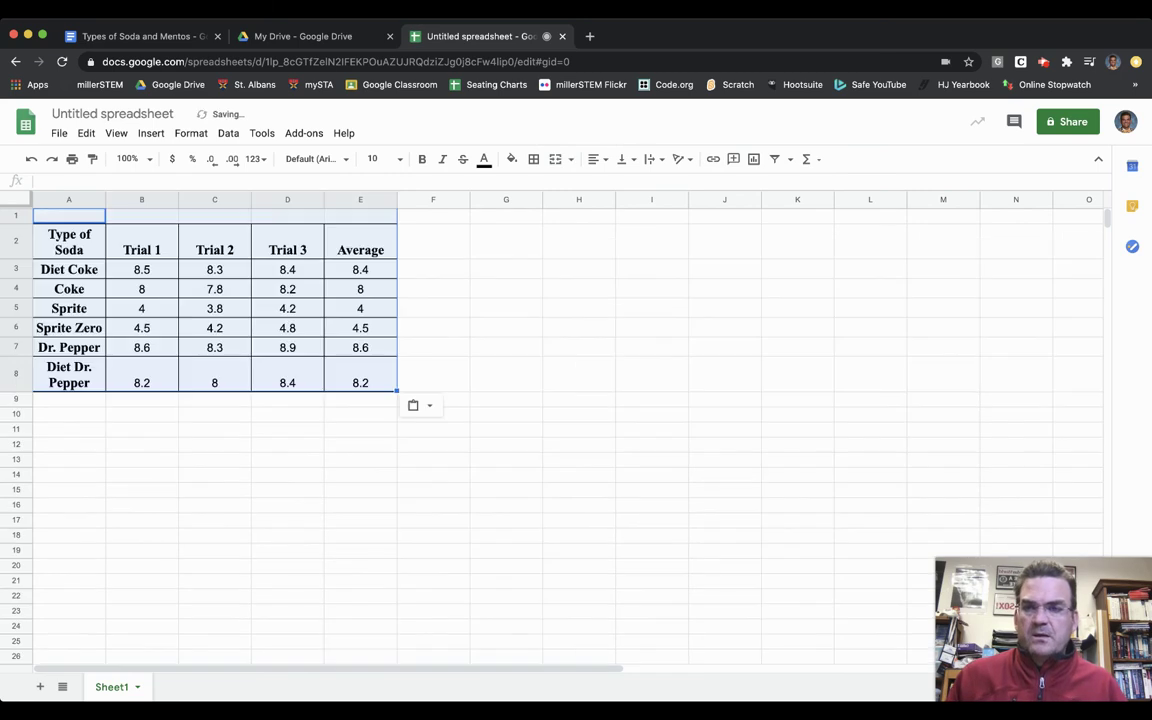
left_click(258, 418)
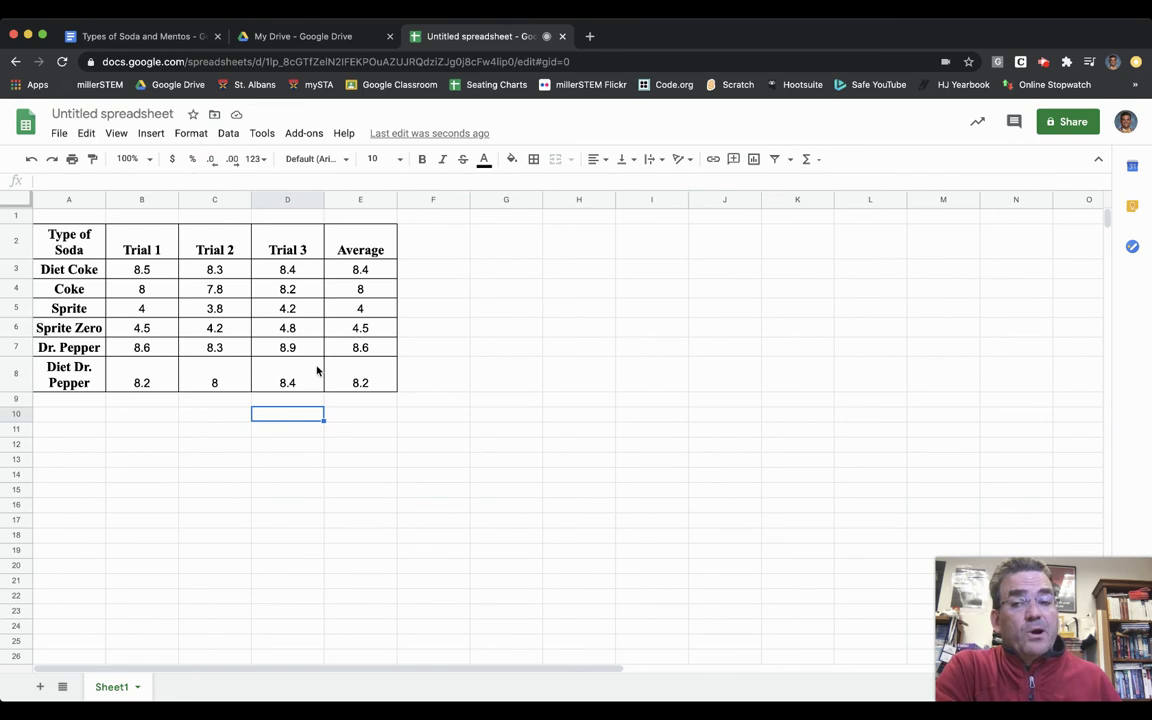
left_click(46, 233)
left_click(134, 258, "shift")
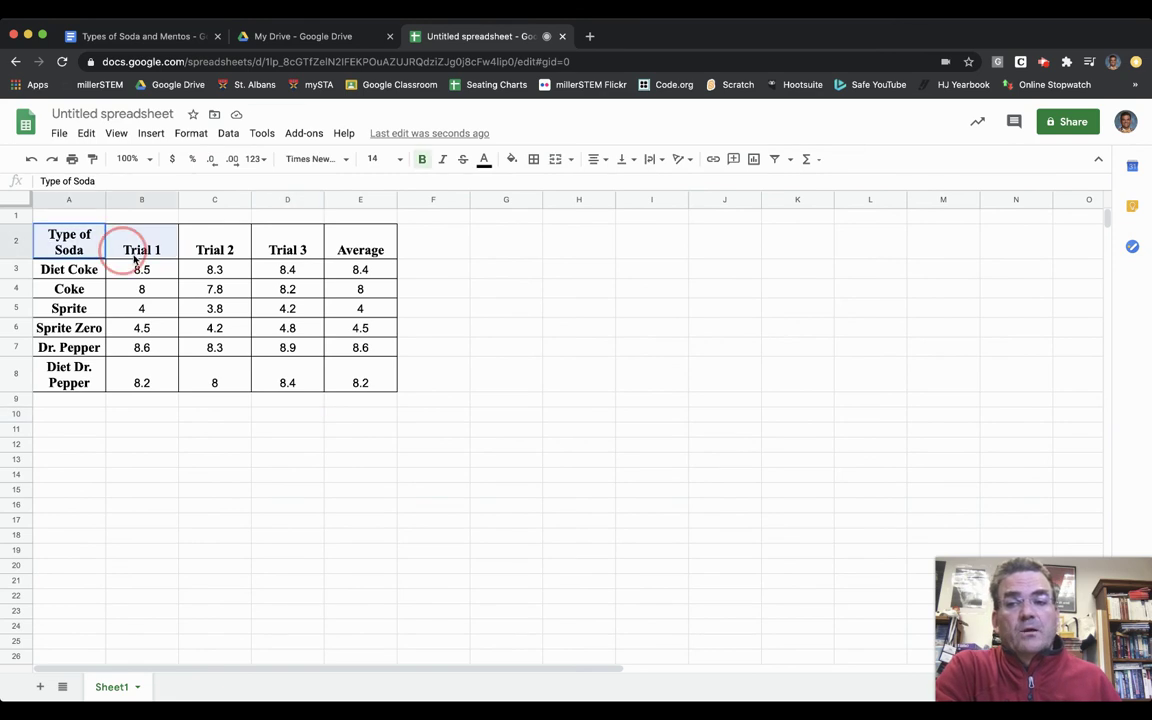
left_click_drag(134, 258, 380, 390)
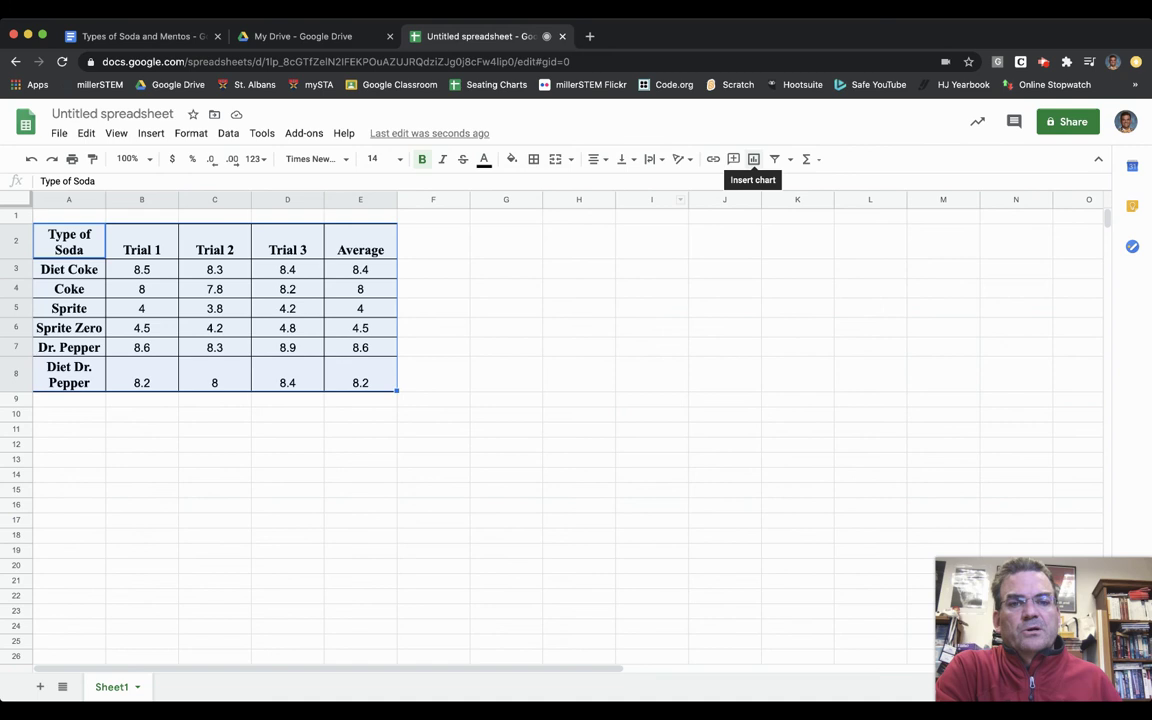
Insert a column chart from A2:E8 and nudge it slightly to the right.
left_click(754, 162)
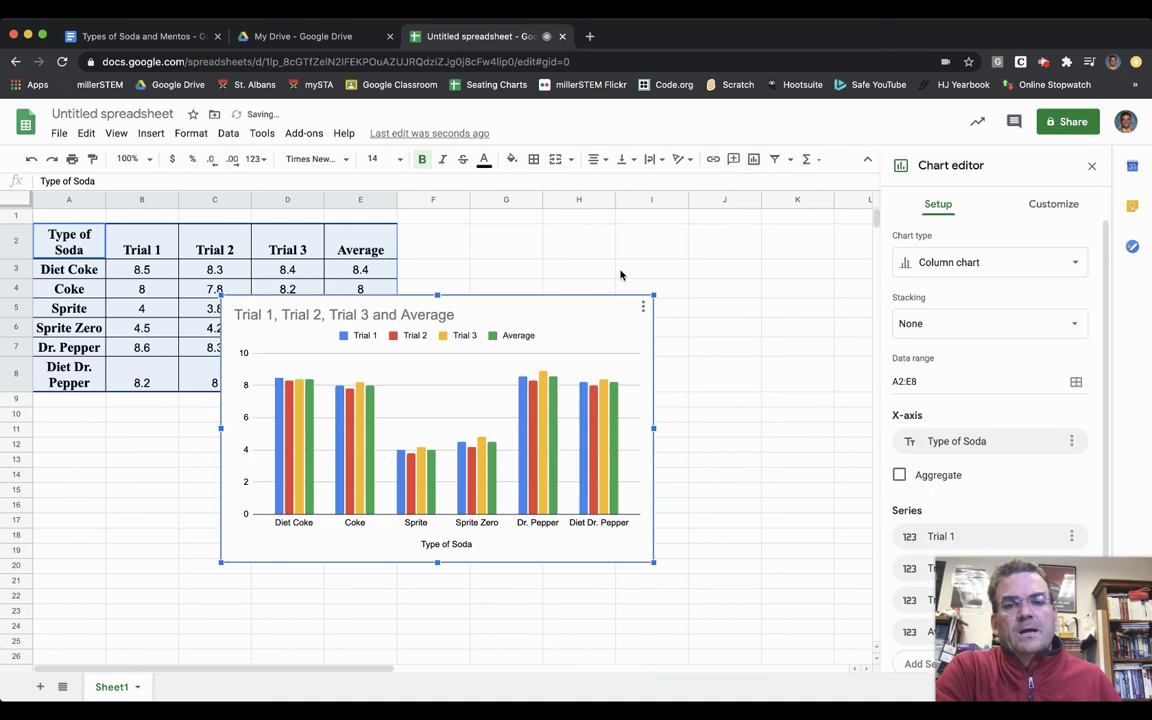
left_click_drag(1045, 633, 108, 621)
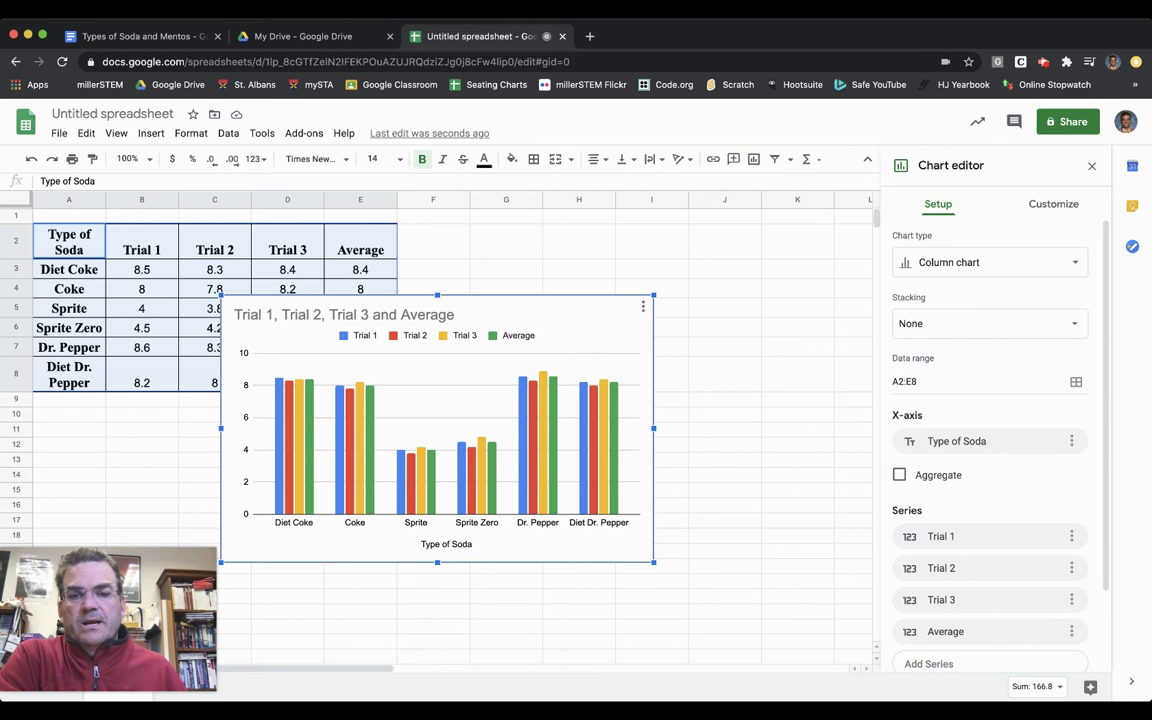
left_click_drag(587, 340, 613, 338)
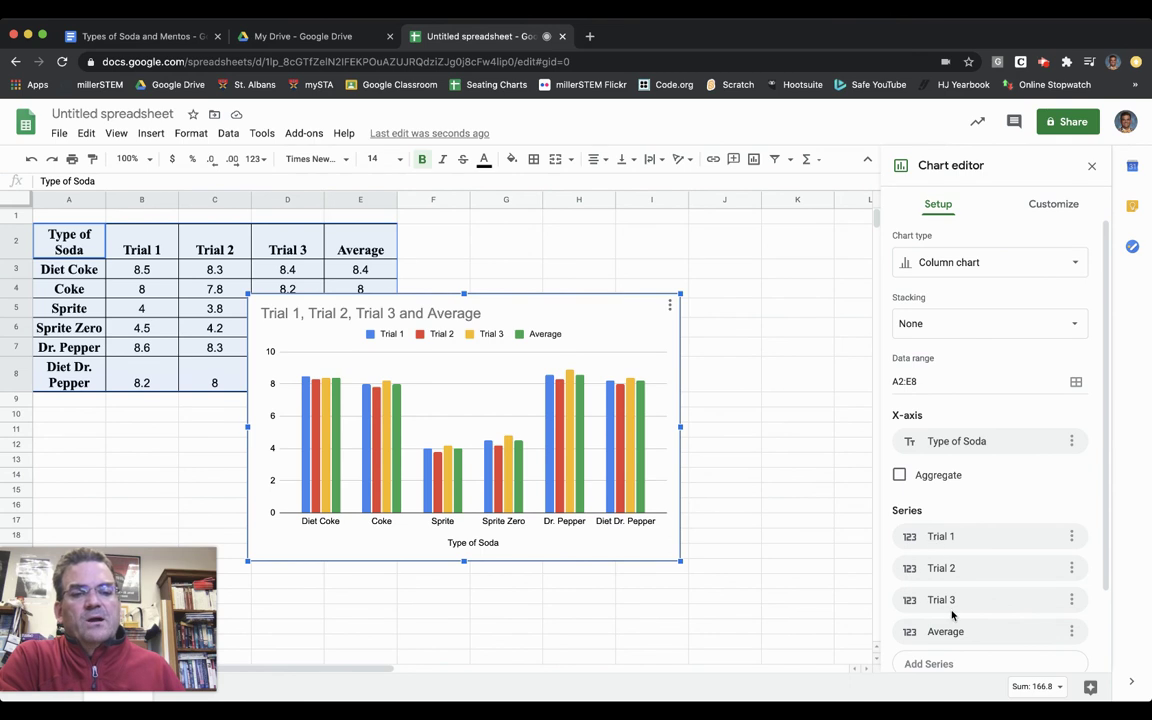
Remove the Trial 1, Trial 2 and Trial 3 series, keeping only Average.
left_click(1071, 537)
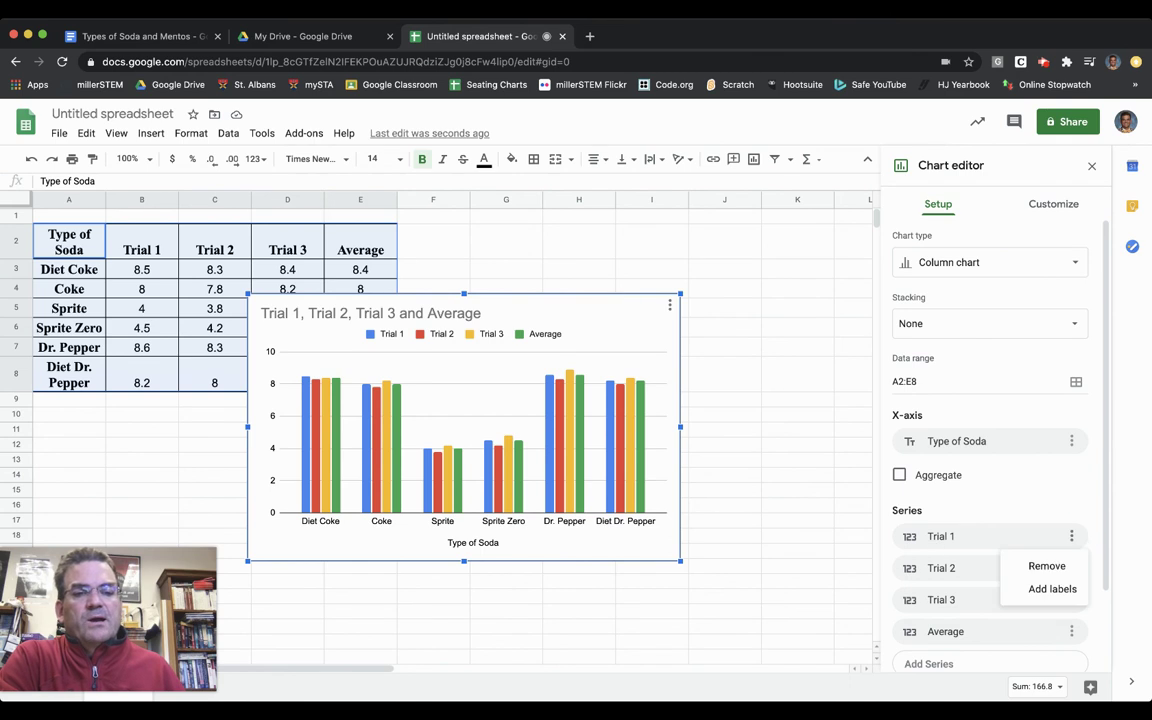
left_click(1045, 566)
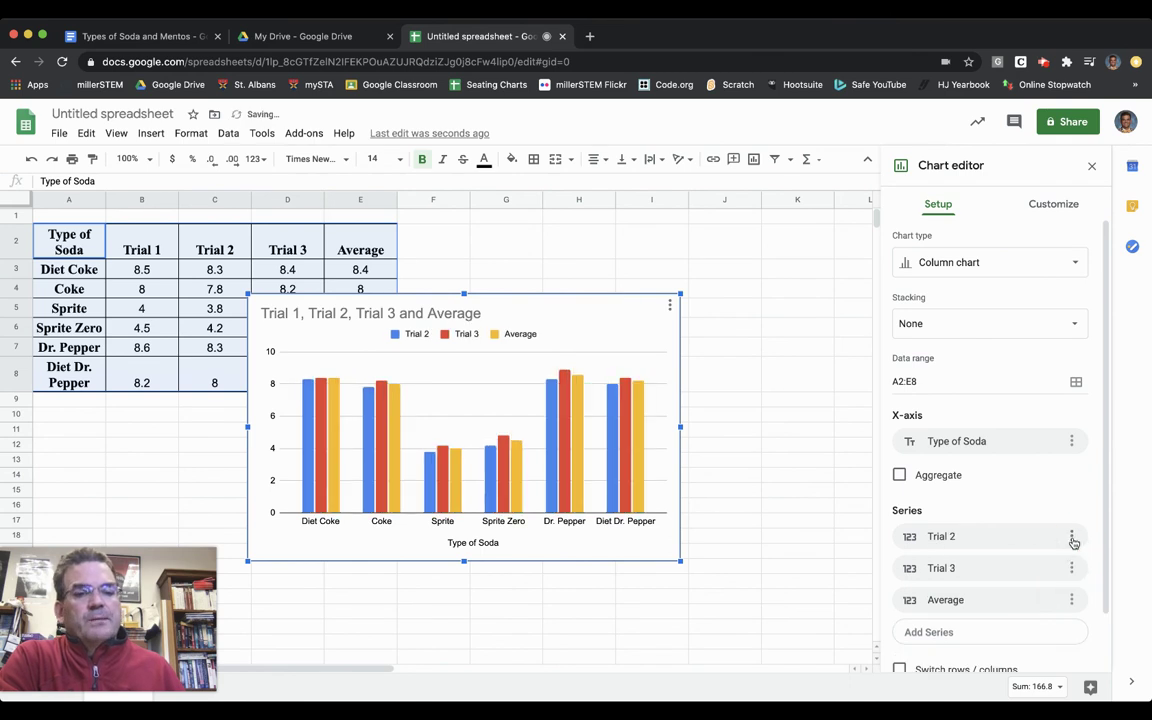
left_click(1071, 538)
left_click(1047, 567)
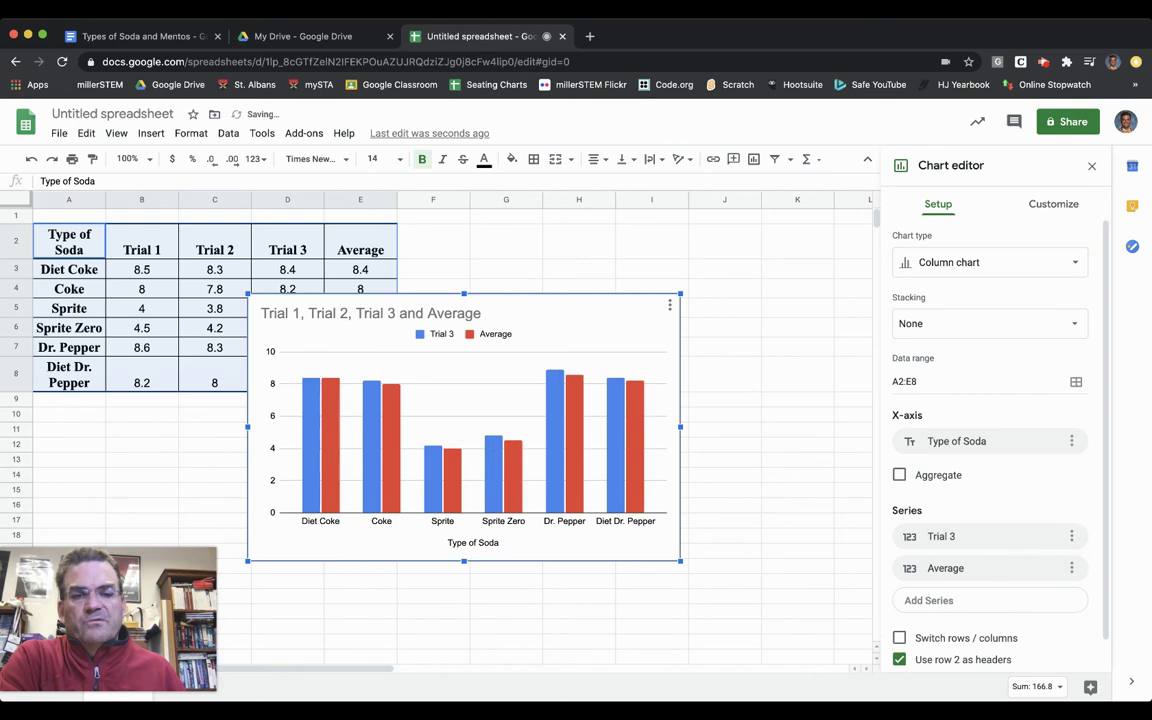
left_click(1071, 536)
left_click(1047, 564)
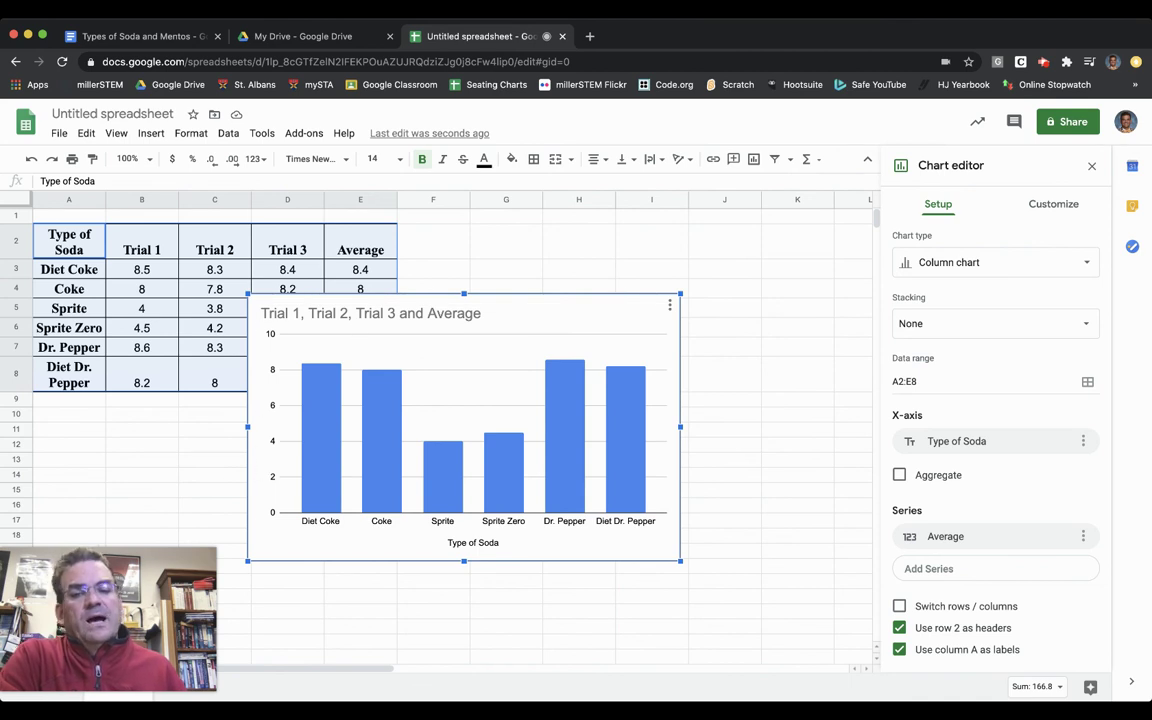
Clear the existing chart title under Customize > Chart & axis titles.
left_click(1050, 205)
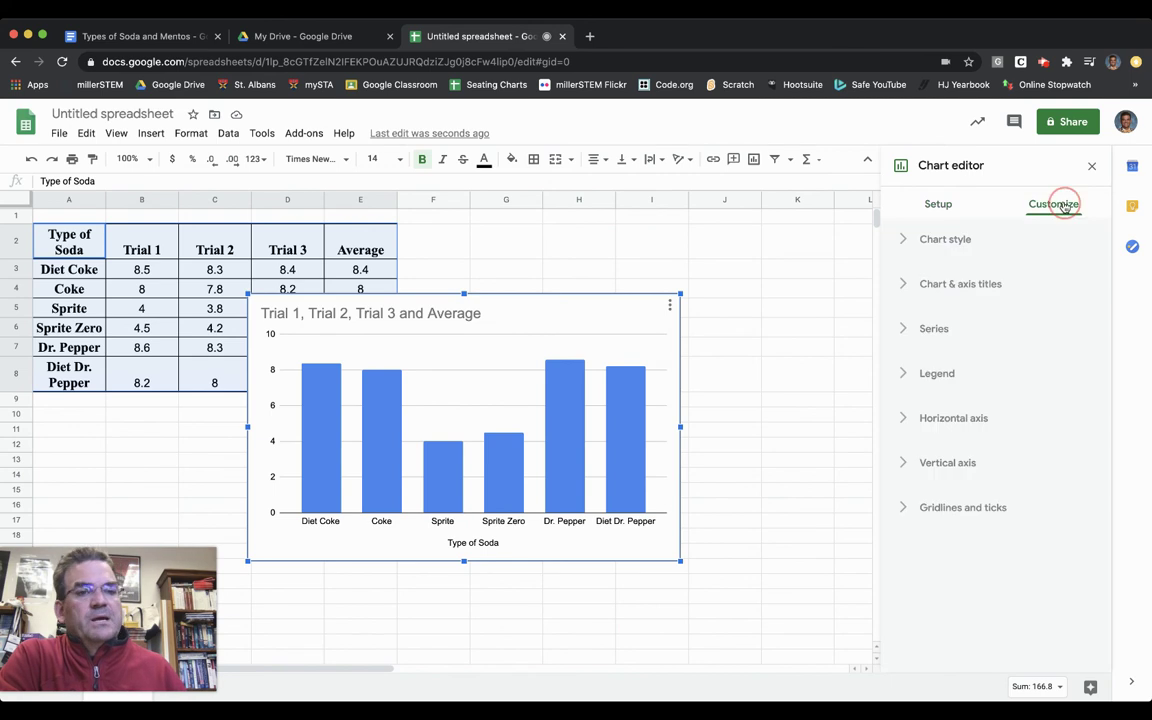
left_click(951, 285)
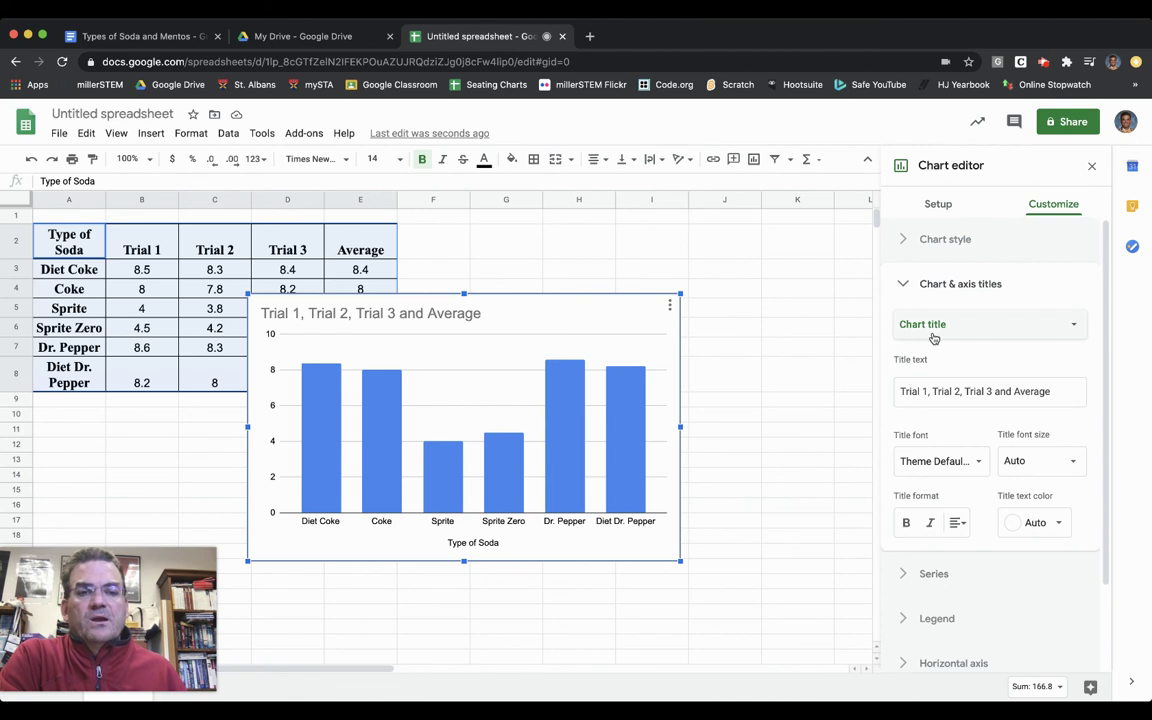
left_click(1061, 393)
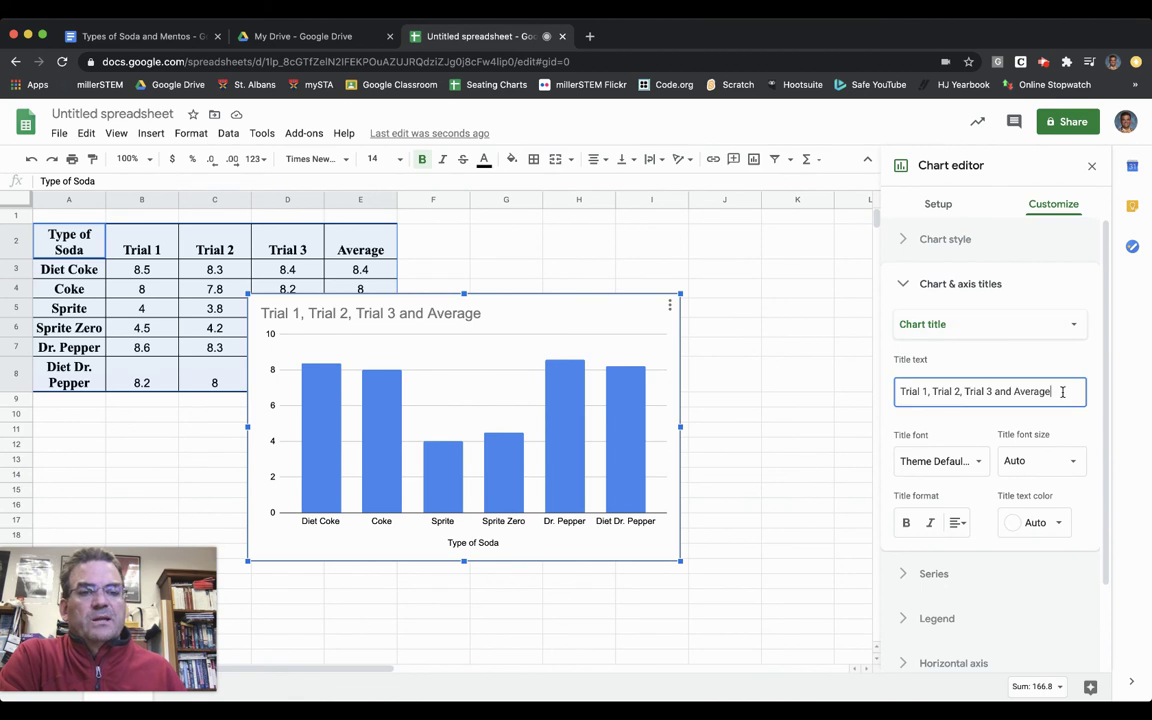
left_click_drag(1061, 393, 879, 392)
key("BackSpace")
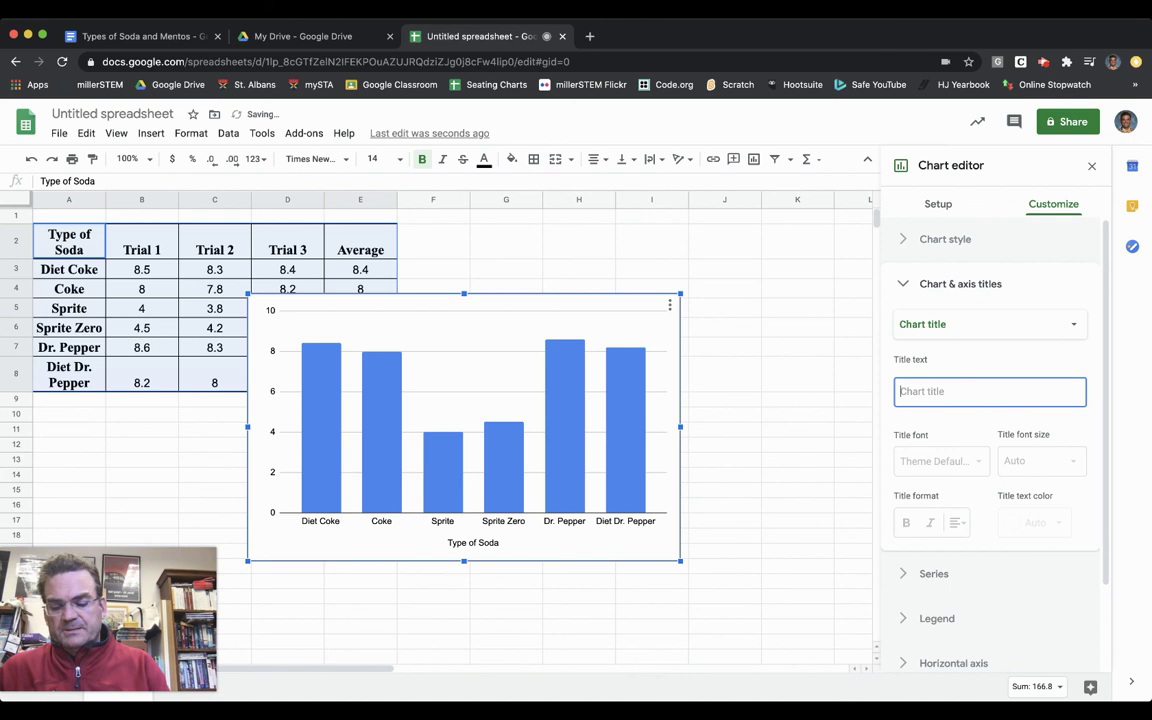
Type the new chart title 'Distance of Spray vs. Types of…'.
type("T")
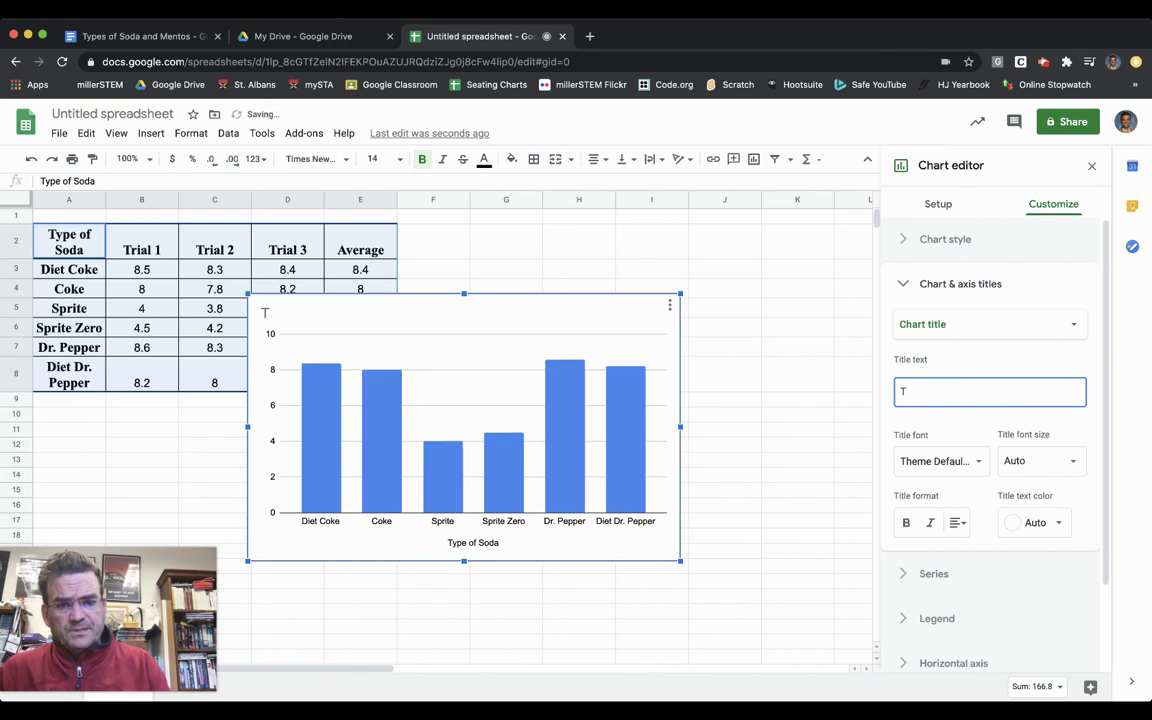
key("BackSpace")
type("Di")
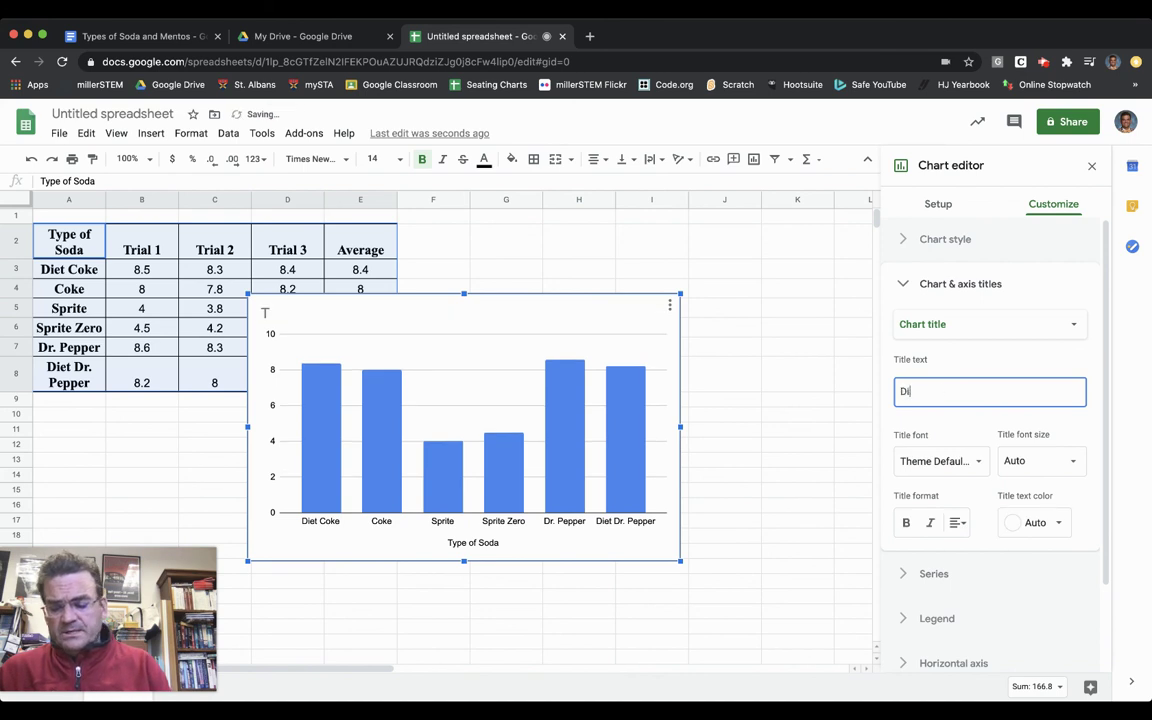
type("stance of S")
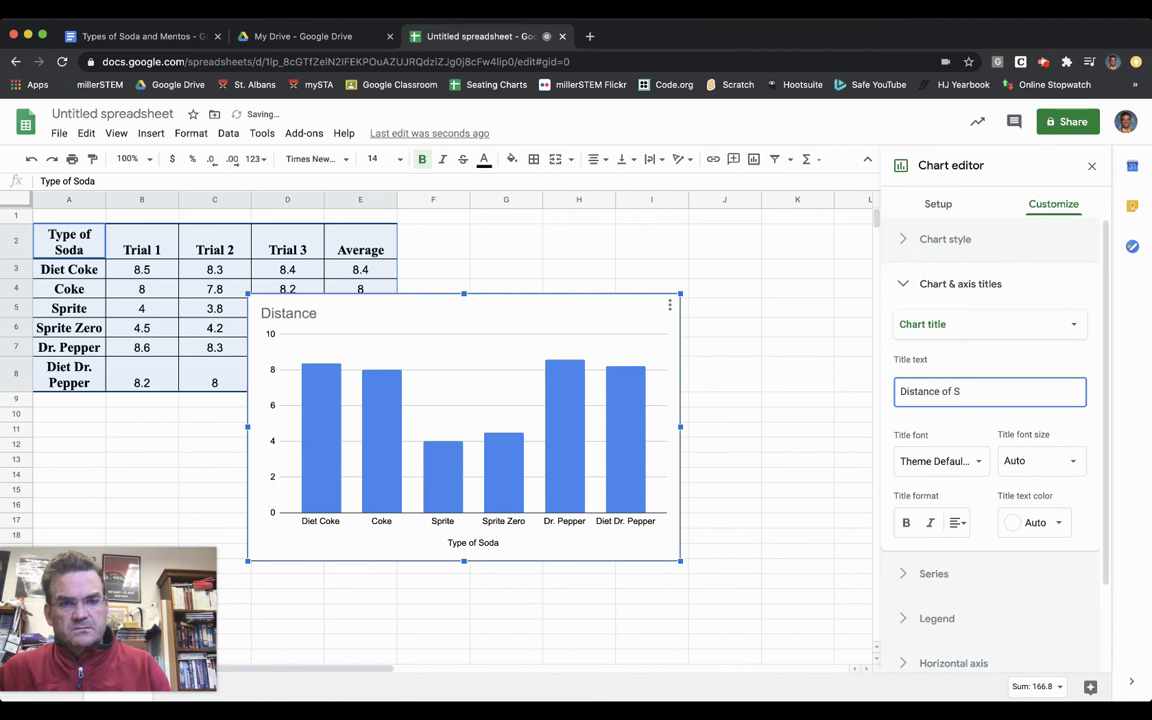
key("BackSpace")
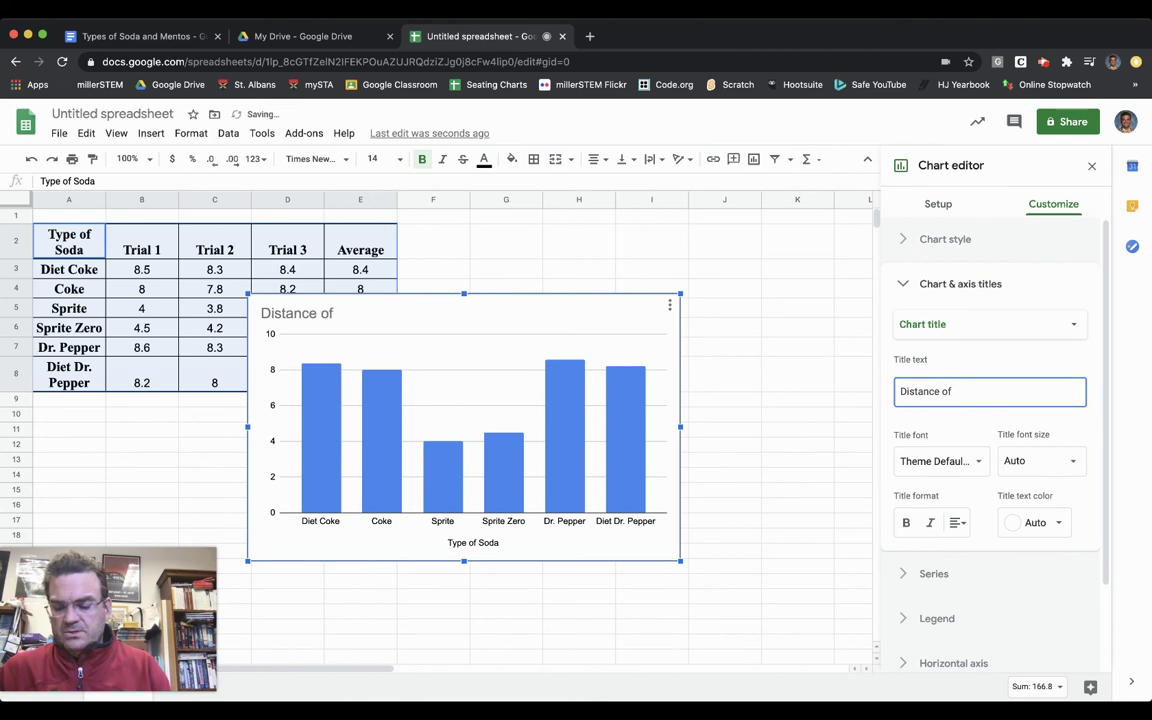
type("Spray")
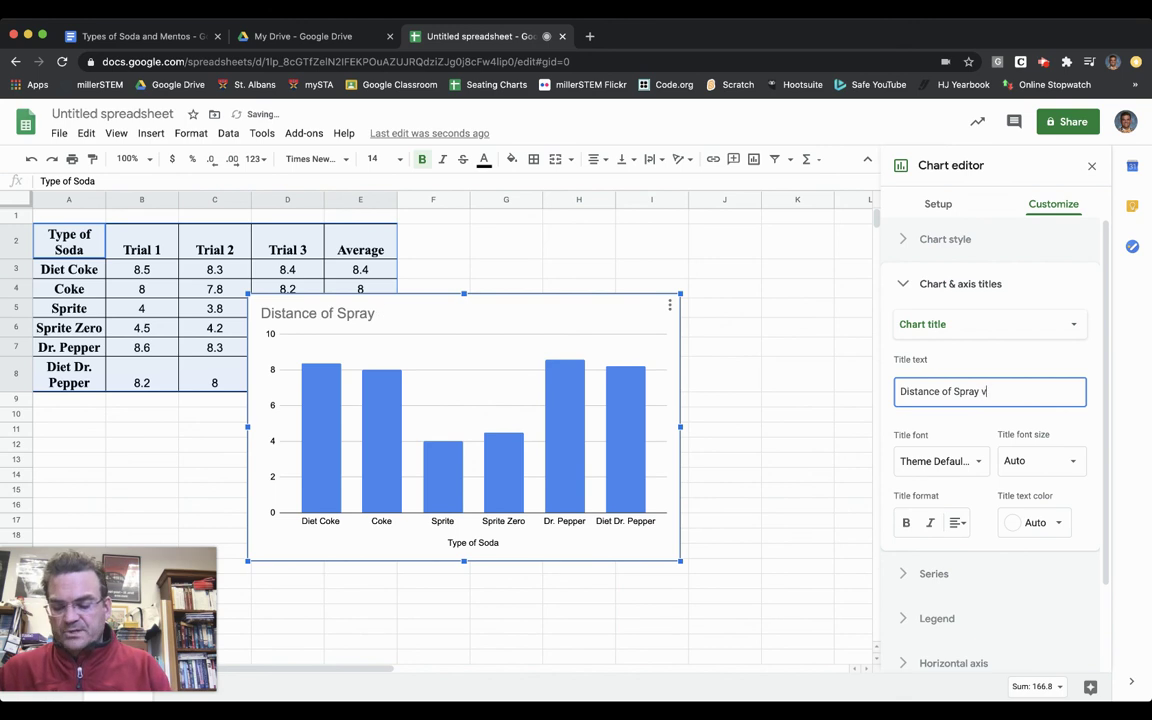
type("vs. Ty")
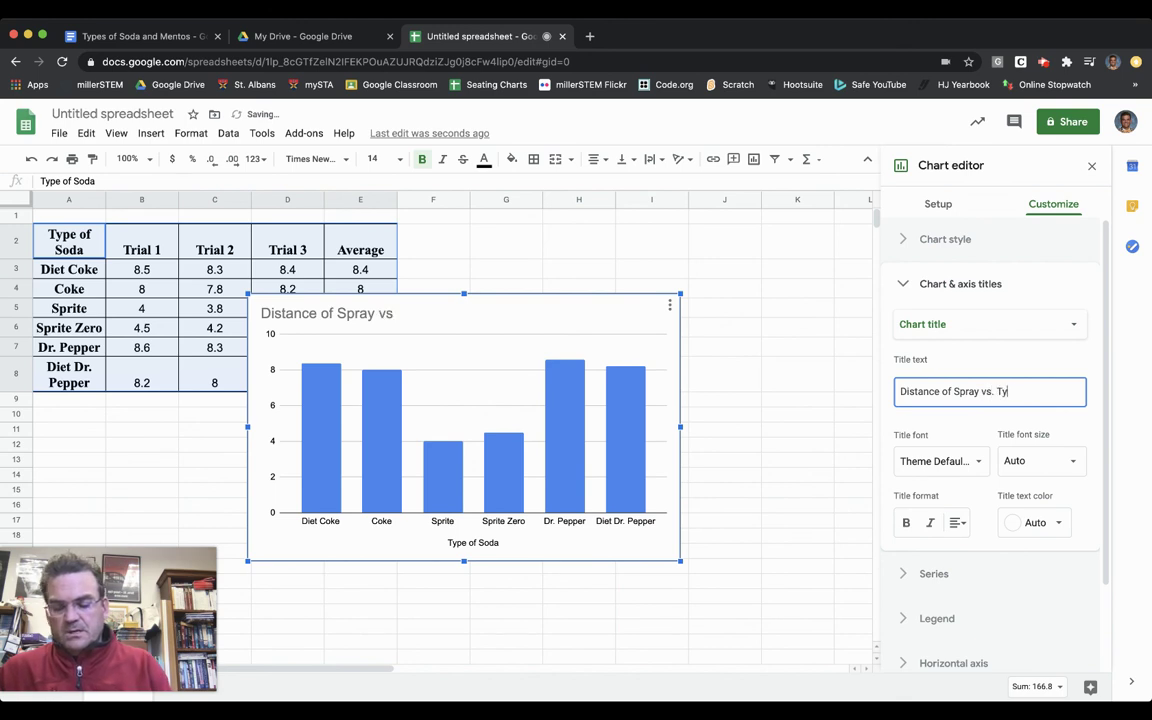
type("pes of Soda")
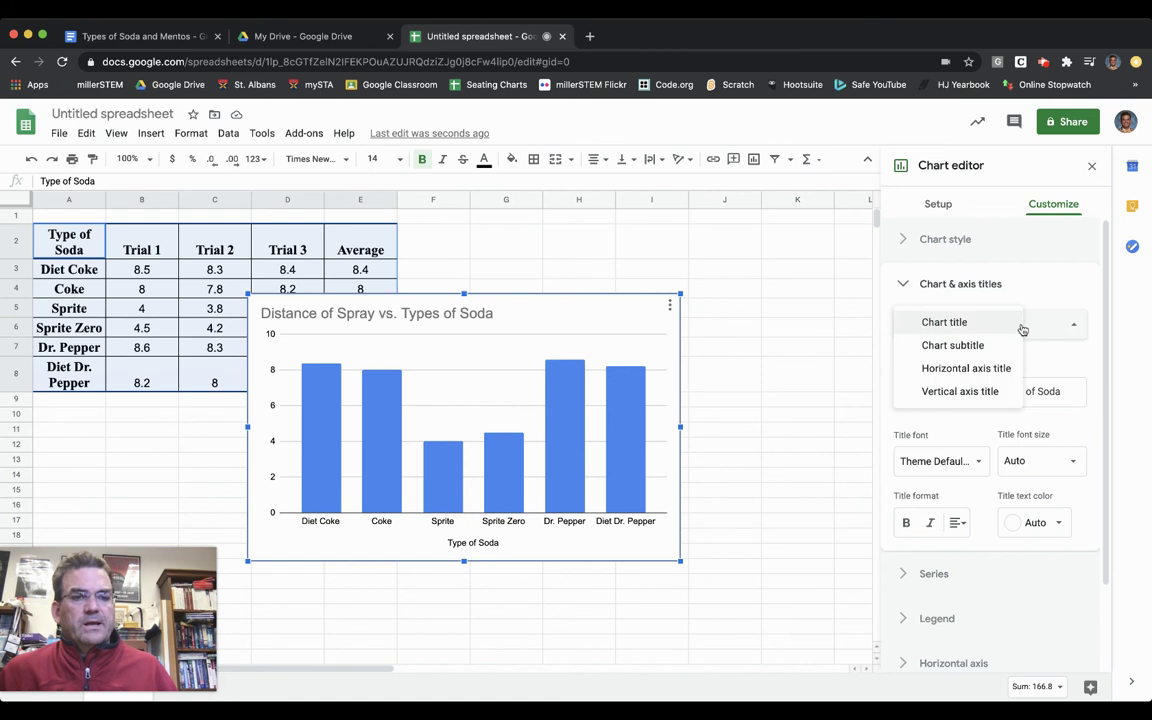
Choose Vertical axis title and enter 'Distance of Spray (m)' as its text.
left_click(984, 393)
left_click(946, 386)
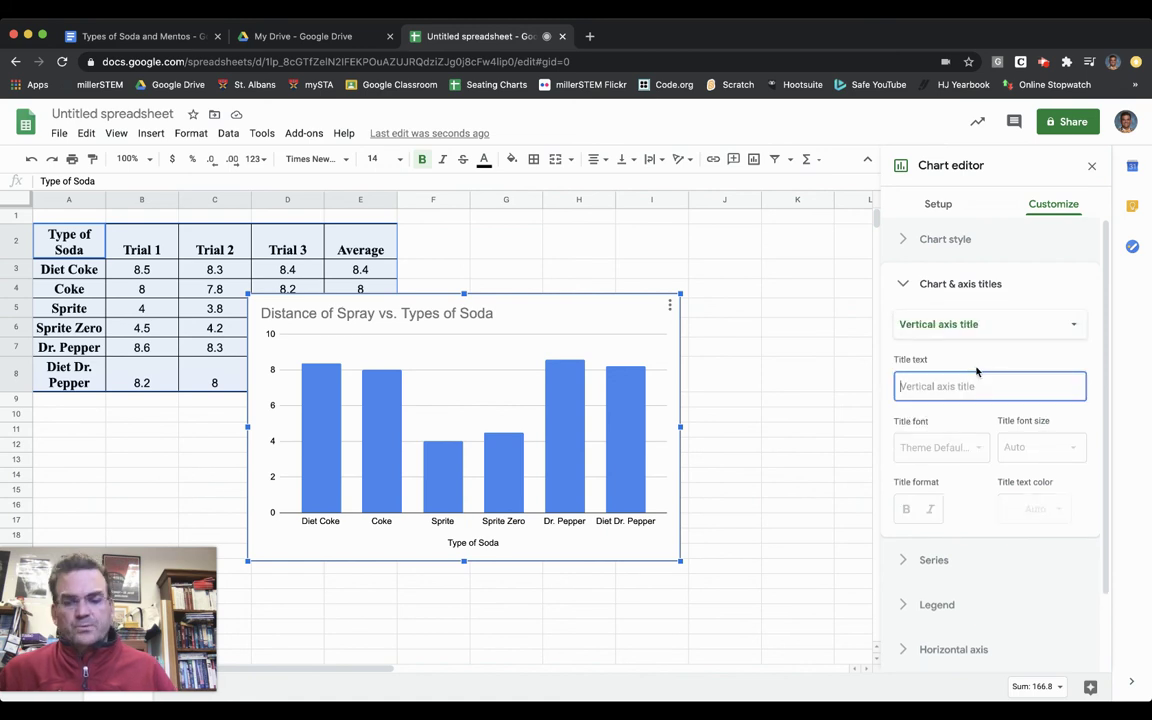
type("Distance of Spray (m")
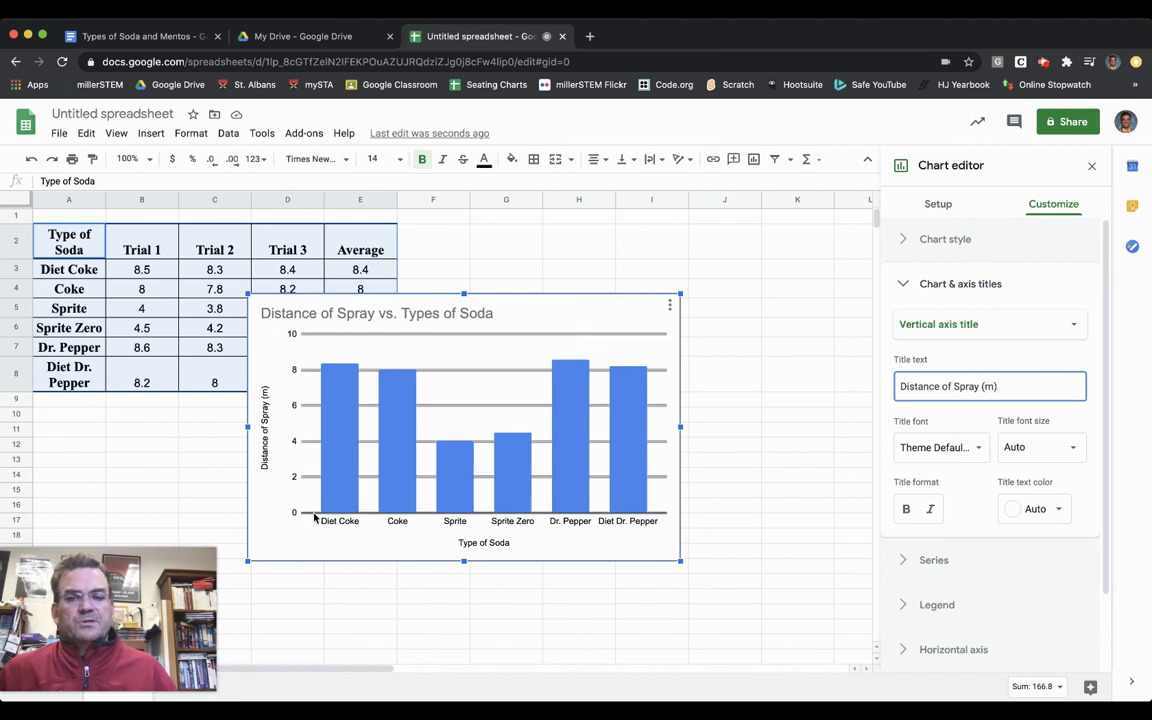
left_click(934, 285)
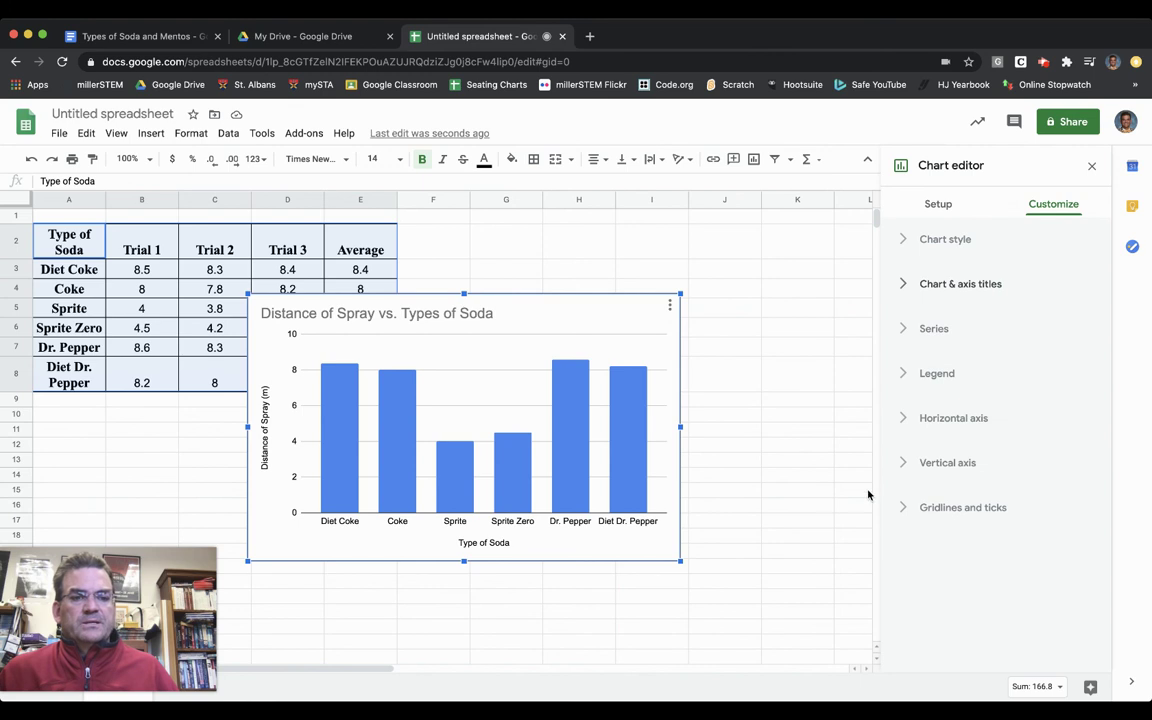
Set the vertical axis major gridline step to 1 and minor gridline count to 1.
left_click(942, 508)
scroll(1000, 482, "down", 5)
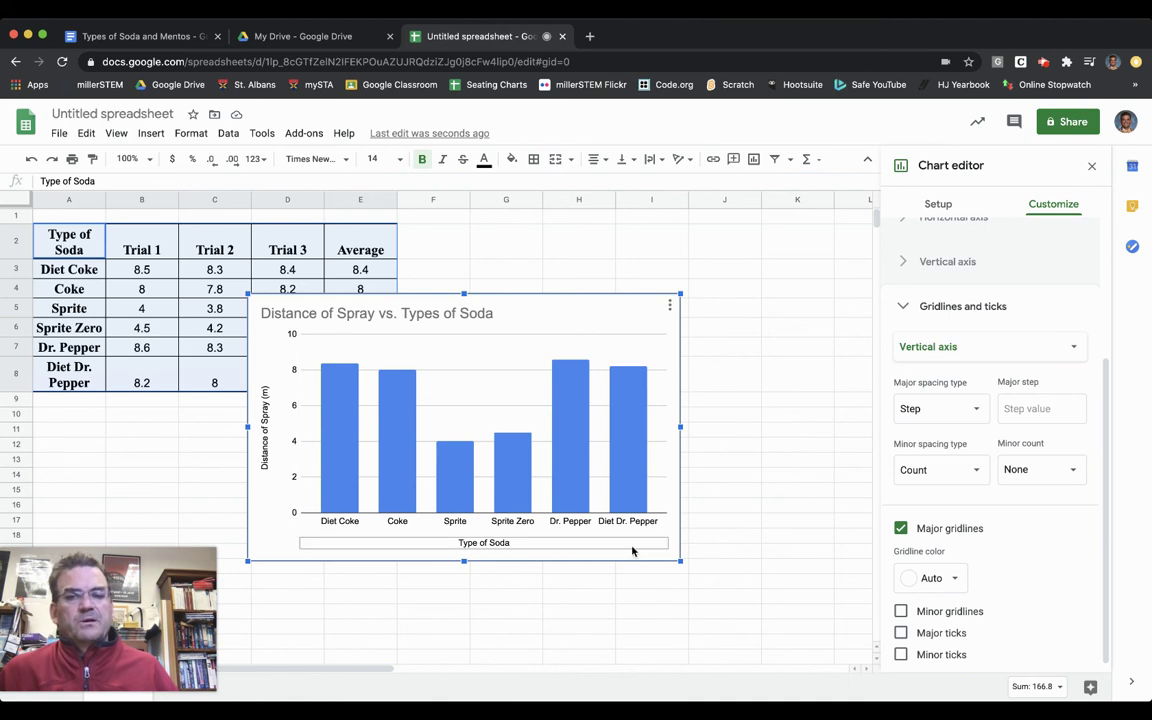
left_click(1008, 408)
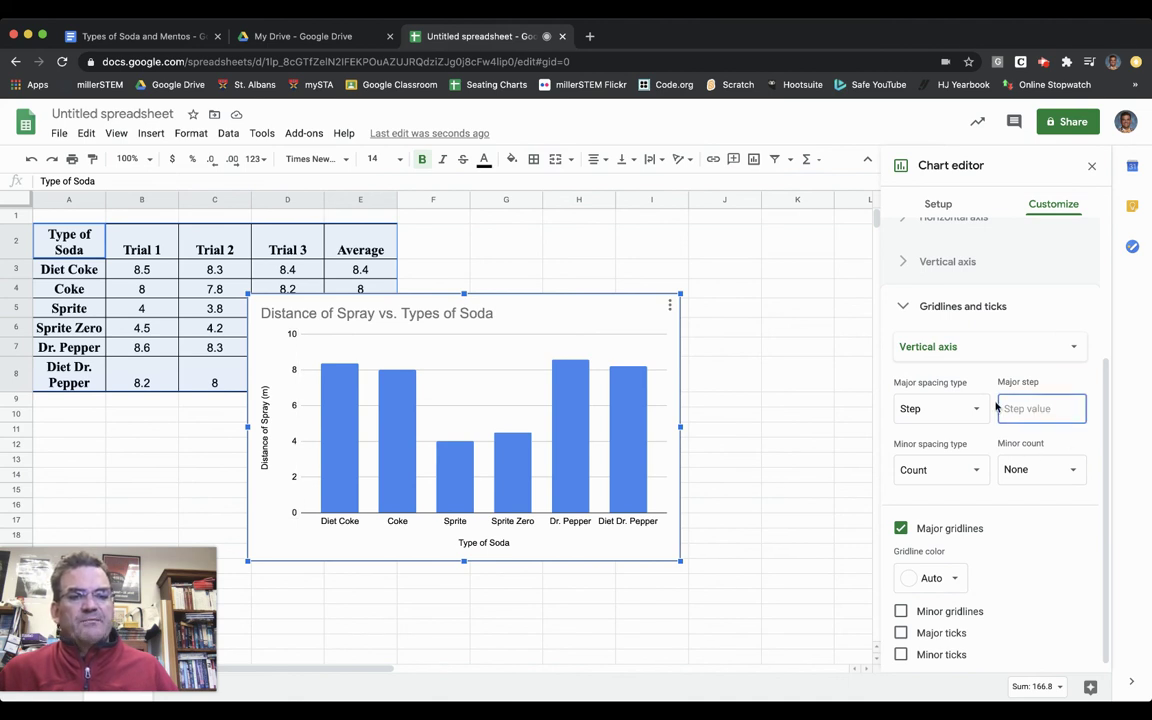
type("1")
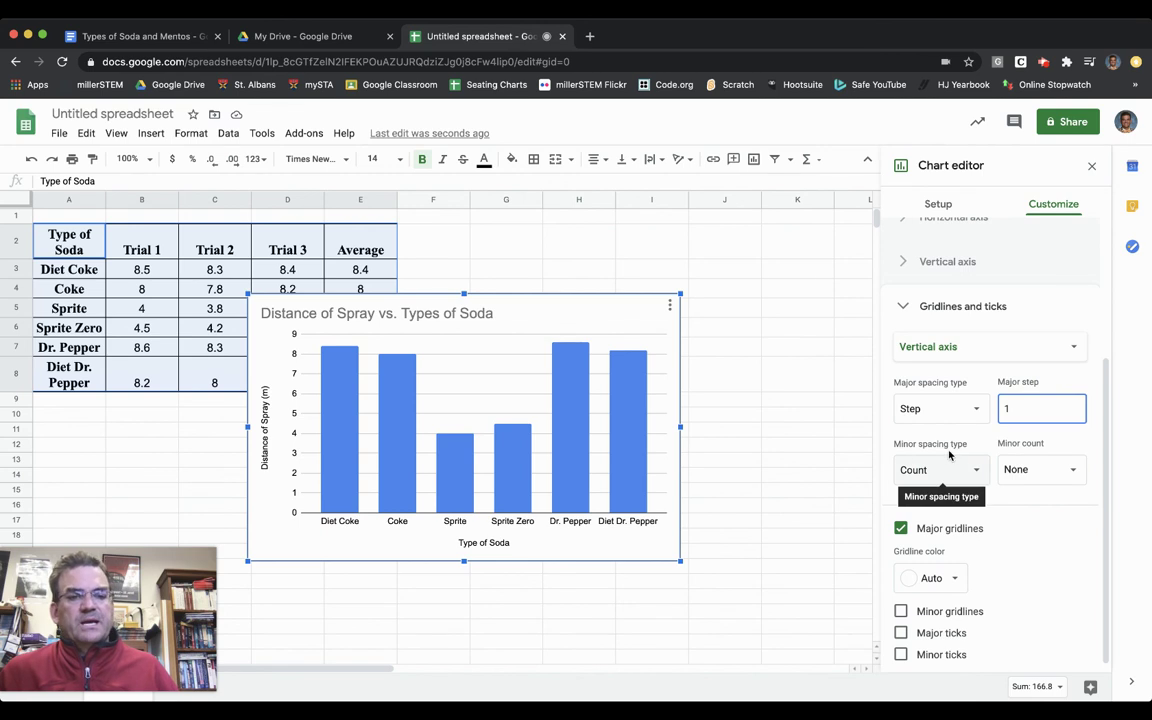
left_click(1070, 470)
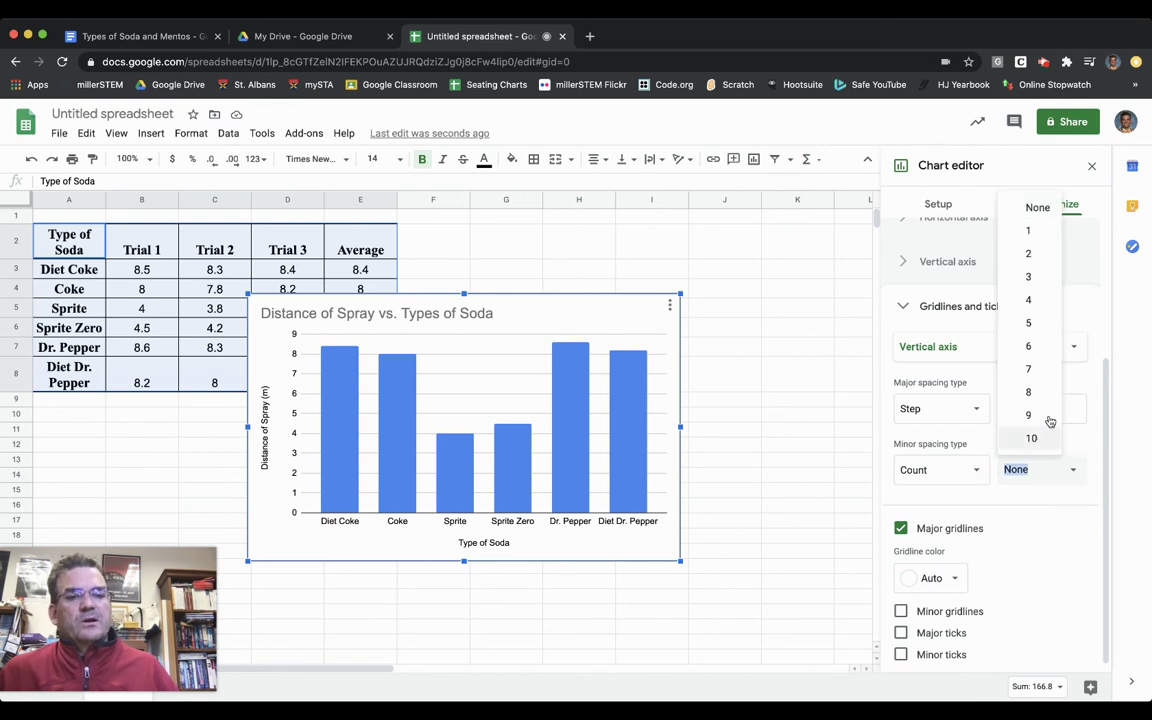
left_click(1030, 229)
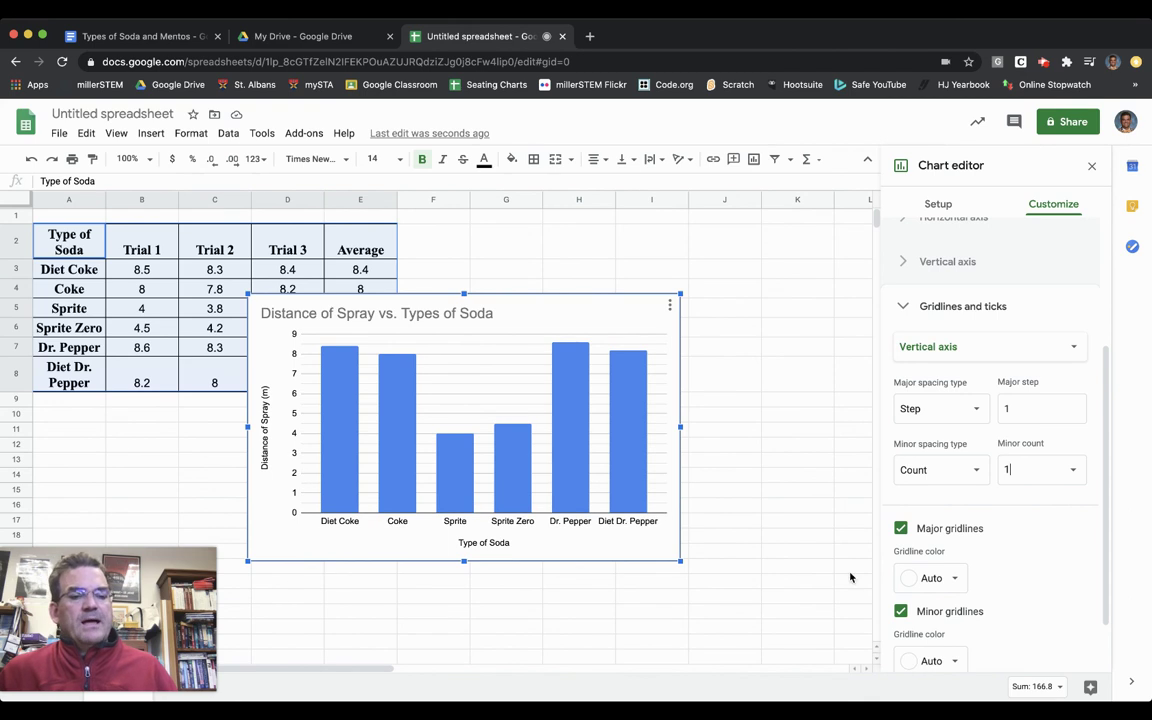
Turn on major and minor tick marks on the vertical axis.
scroll(1070, 605, "down", 2)
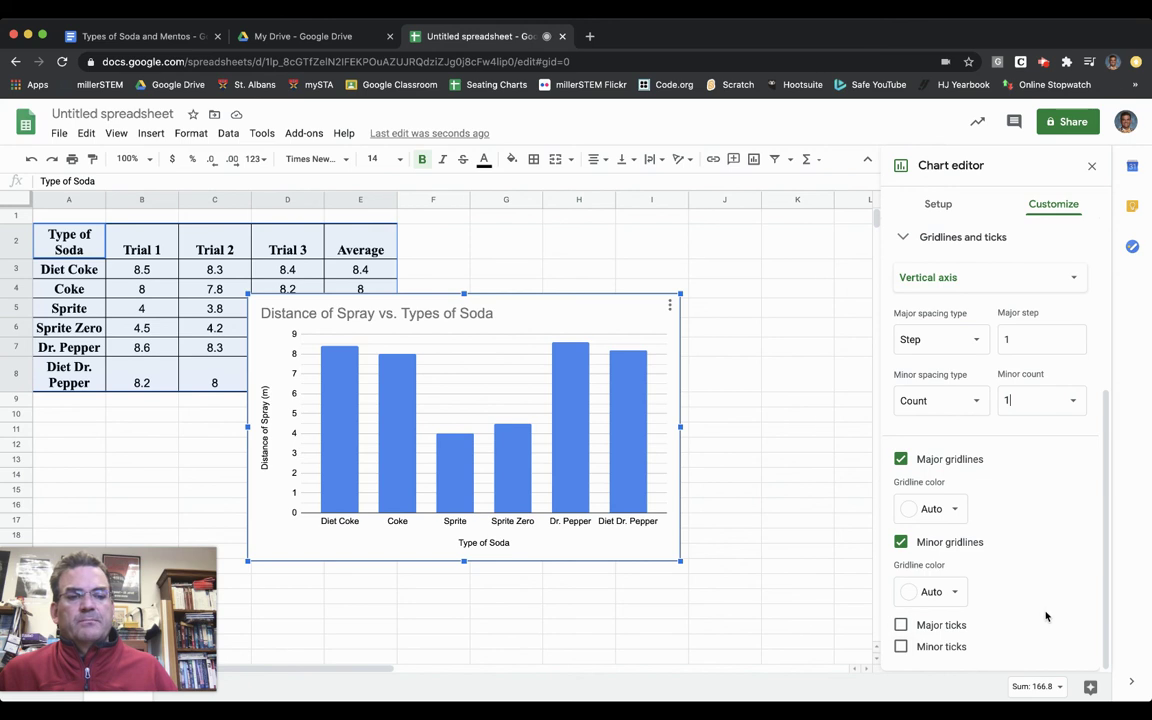
left_click(901, 625)
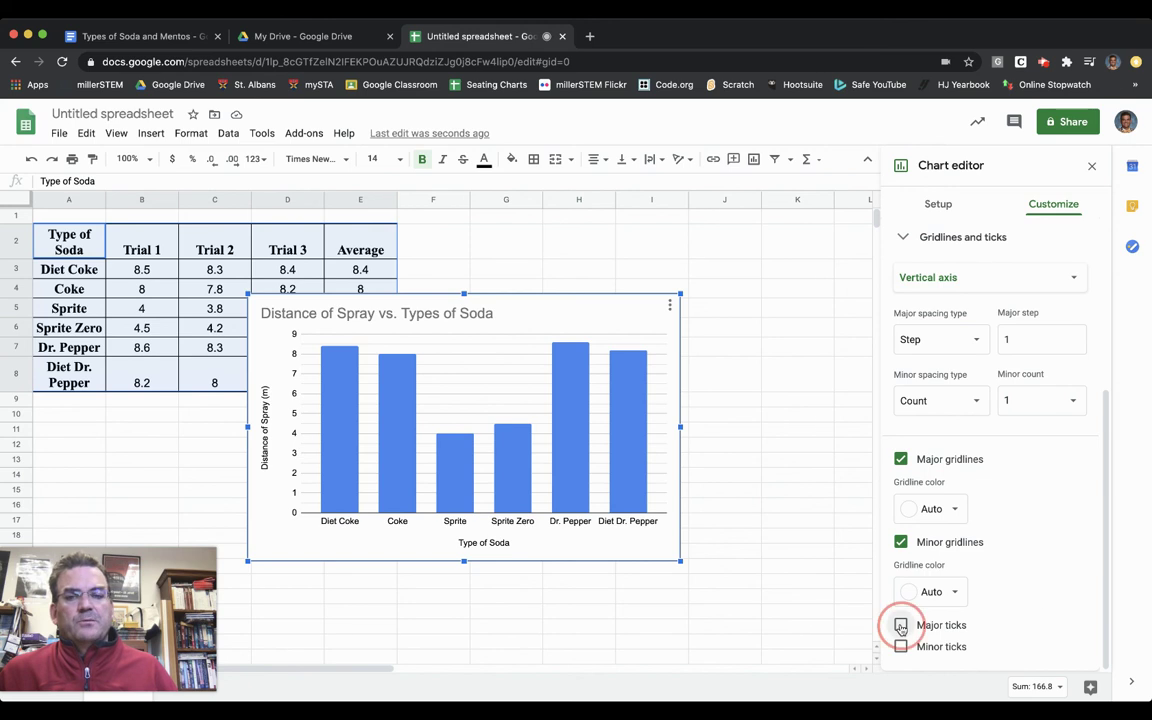
scroll(970, 628, "down", 3)
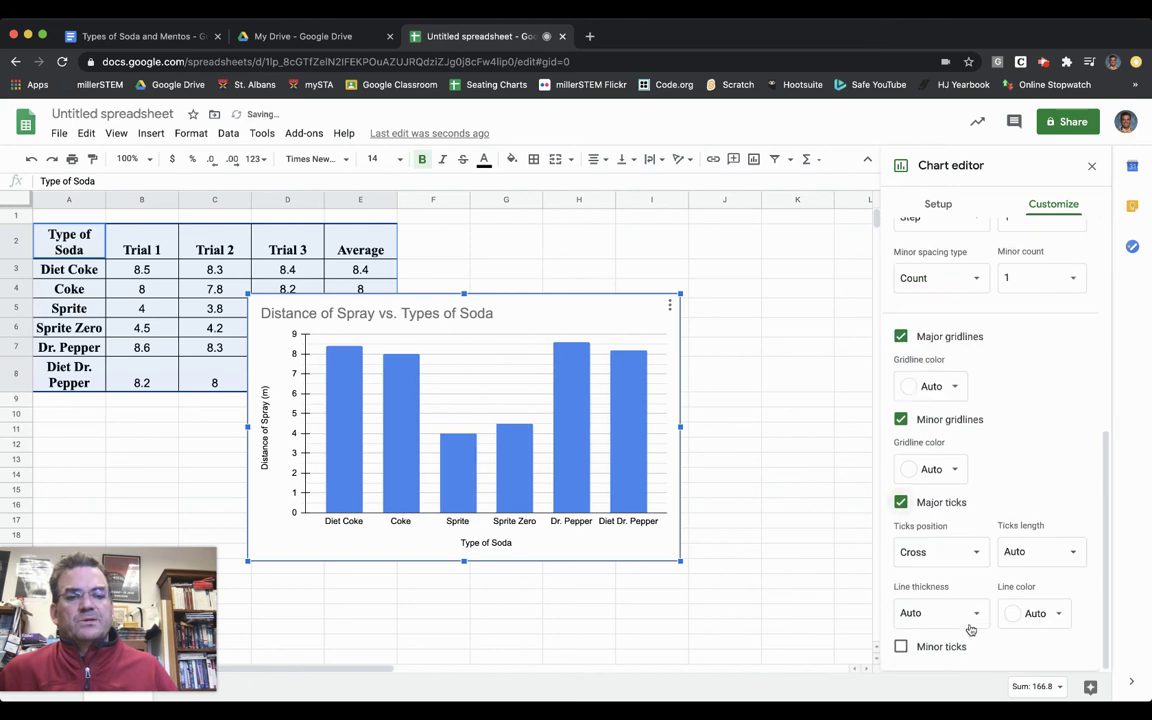
left_click(900, 646)
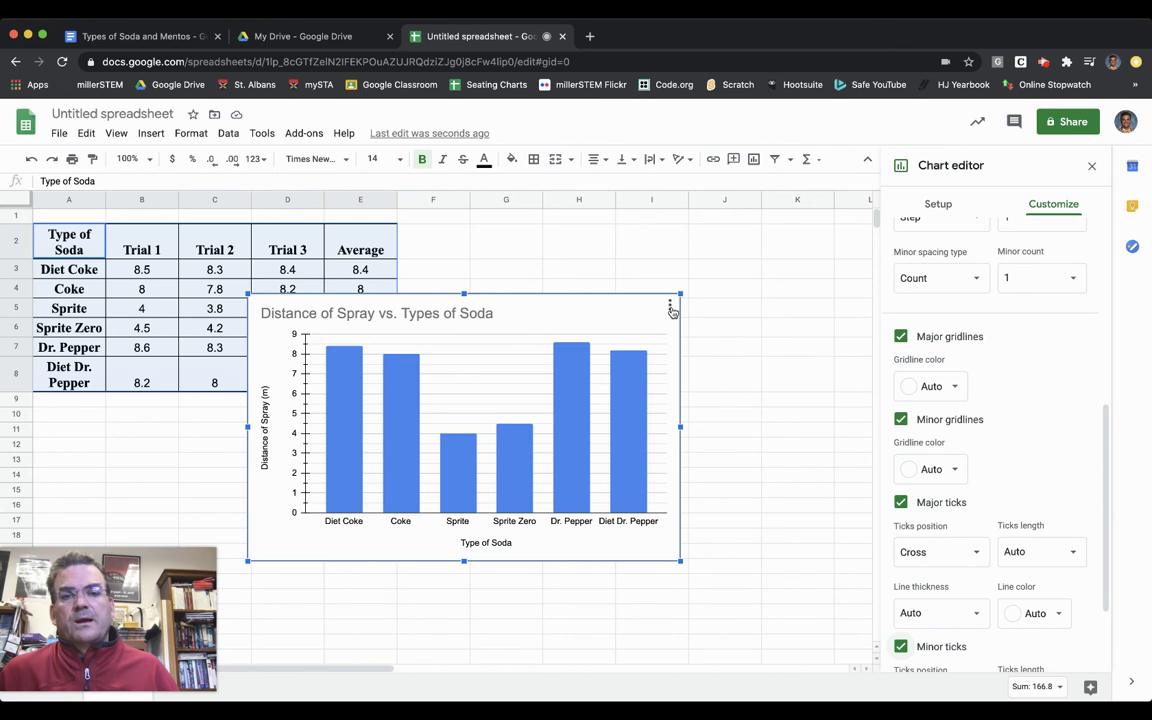
Copy the chart and return to the Types of Soda and Mentos report.
left_click(670, 308)
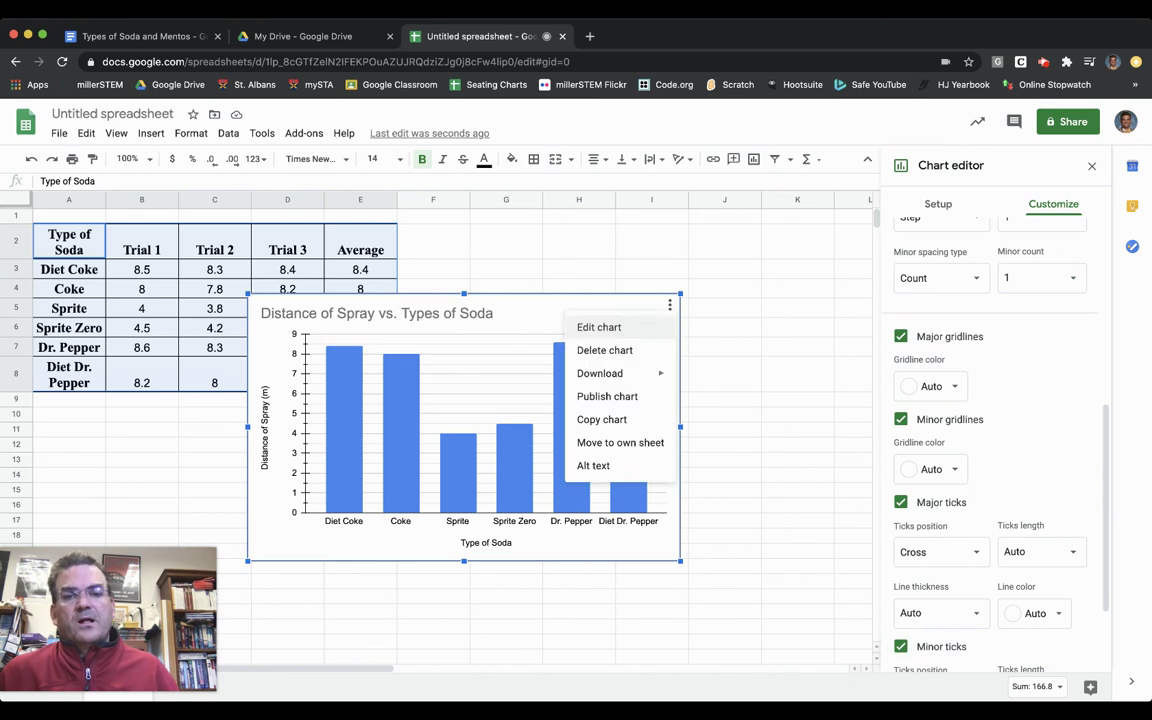
left_click(612, 421)
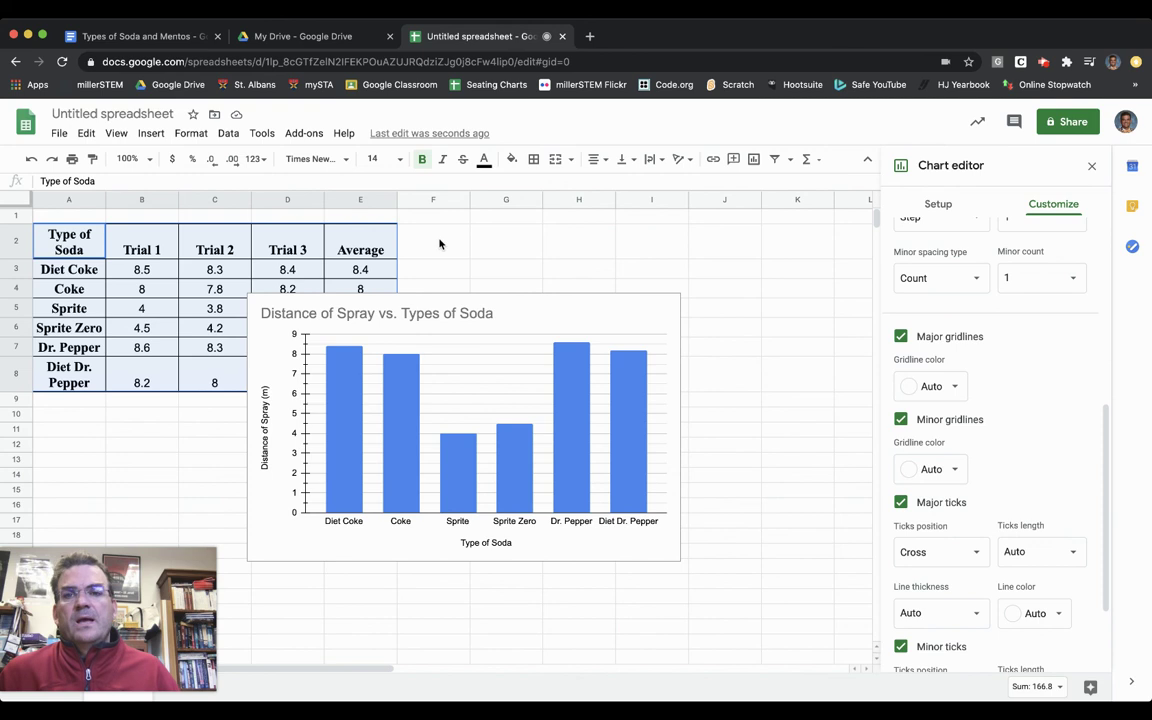
left_click(165, 38)
Paste the chart, linked to the spreadsheet, at Conclusion item 3.
scroll(393, 577, "down", 1)
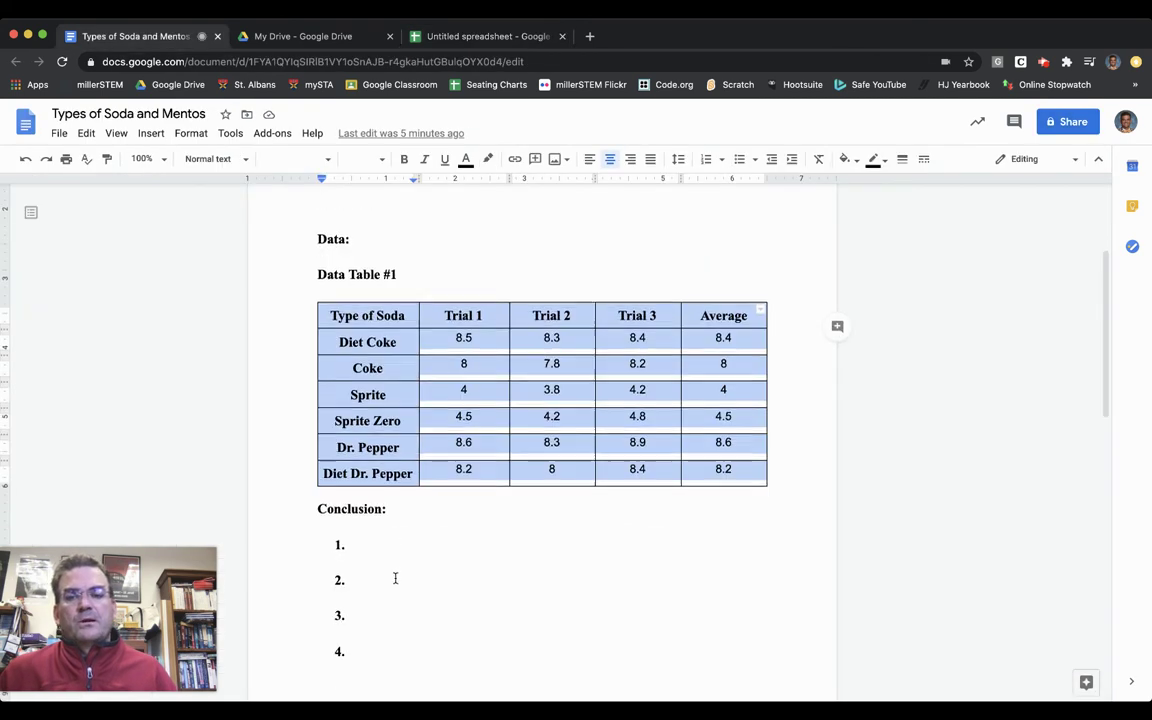
scroll(393, 570, "down", 1)
left_click(380, 535)
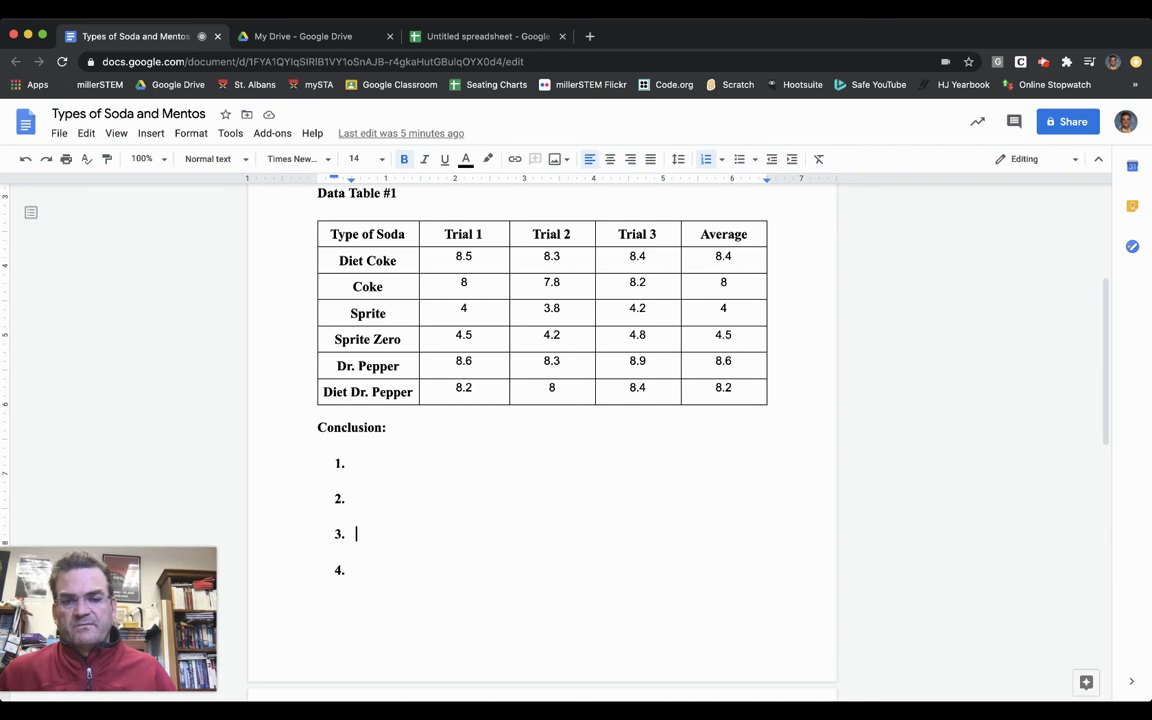
key("super+v")
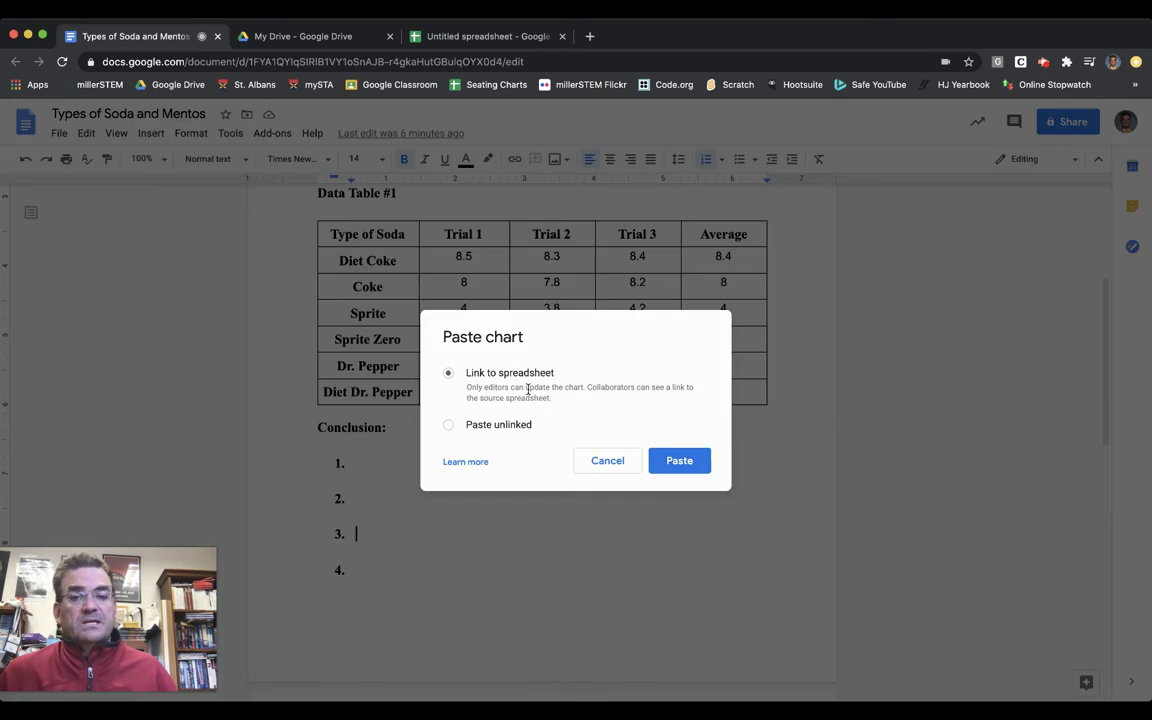
left_click(689, 460)
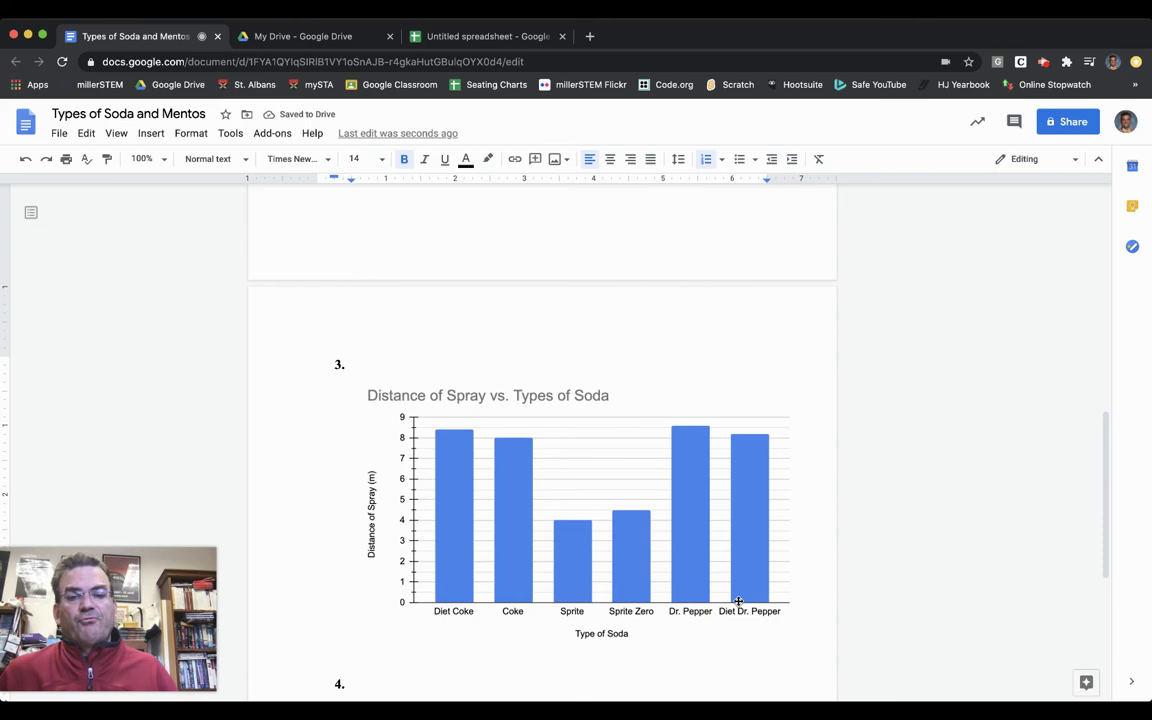
key("Down")
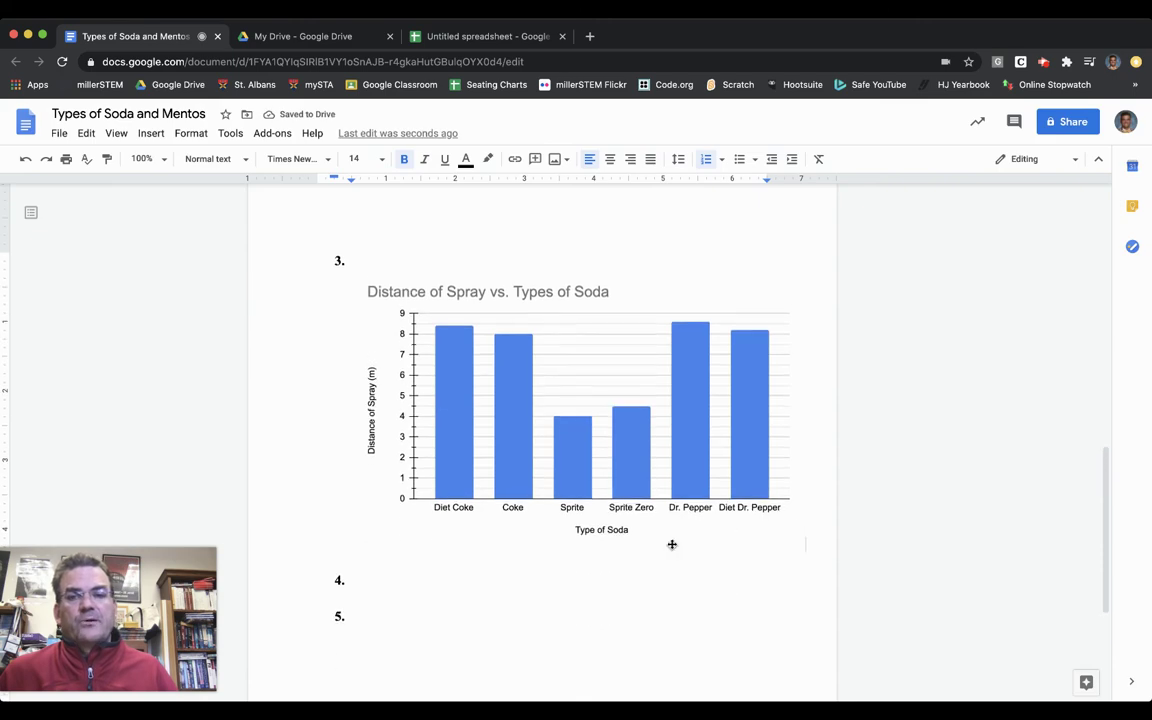
scroll(671, 545, "up", 5)
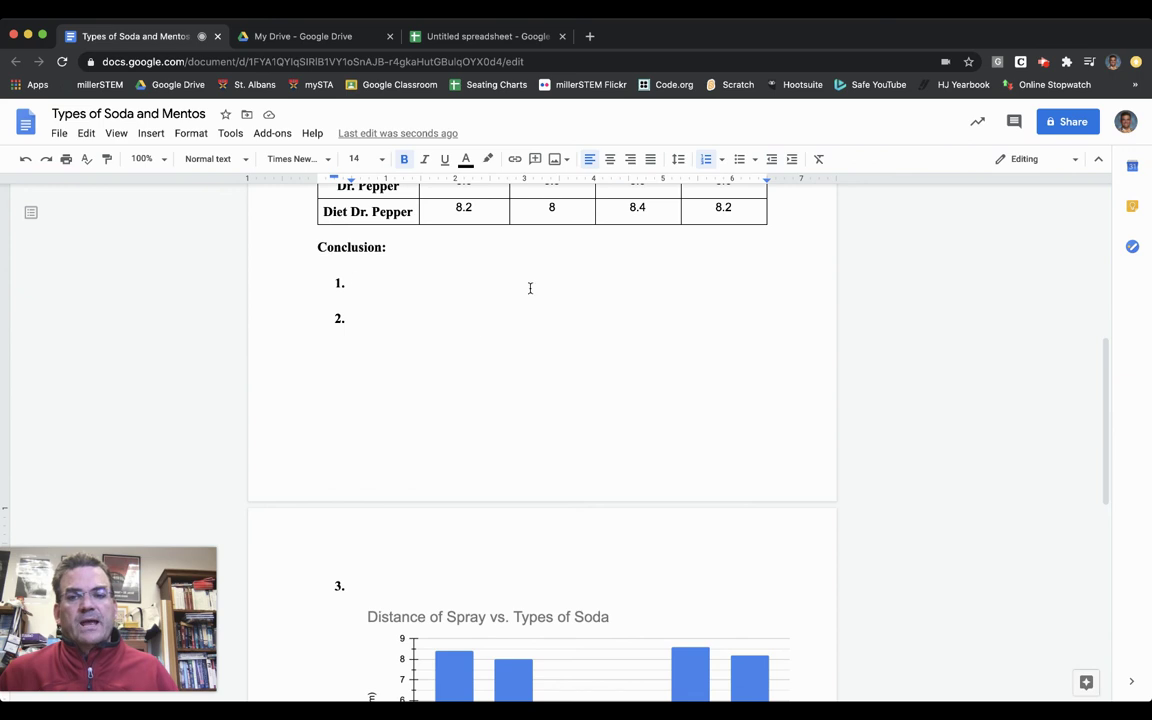
scroll(522, 464, "down", 7)
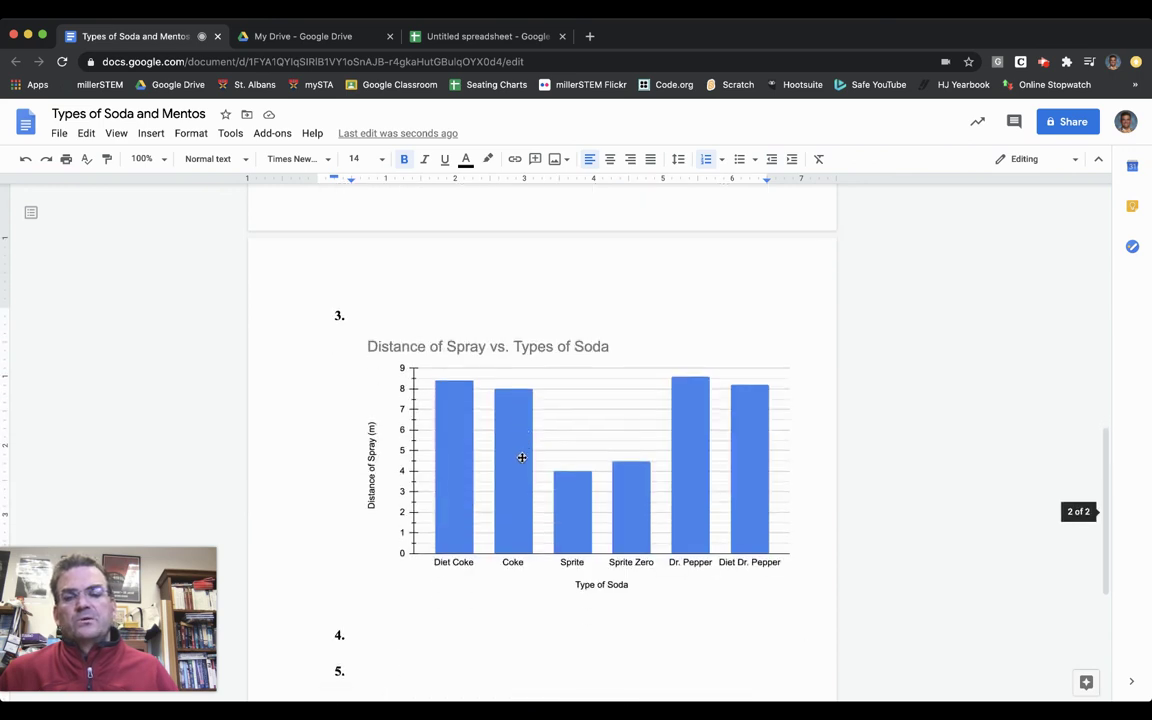
scroll(481, 450, "up", 2)
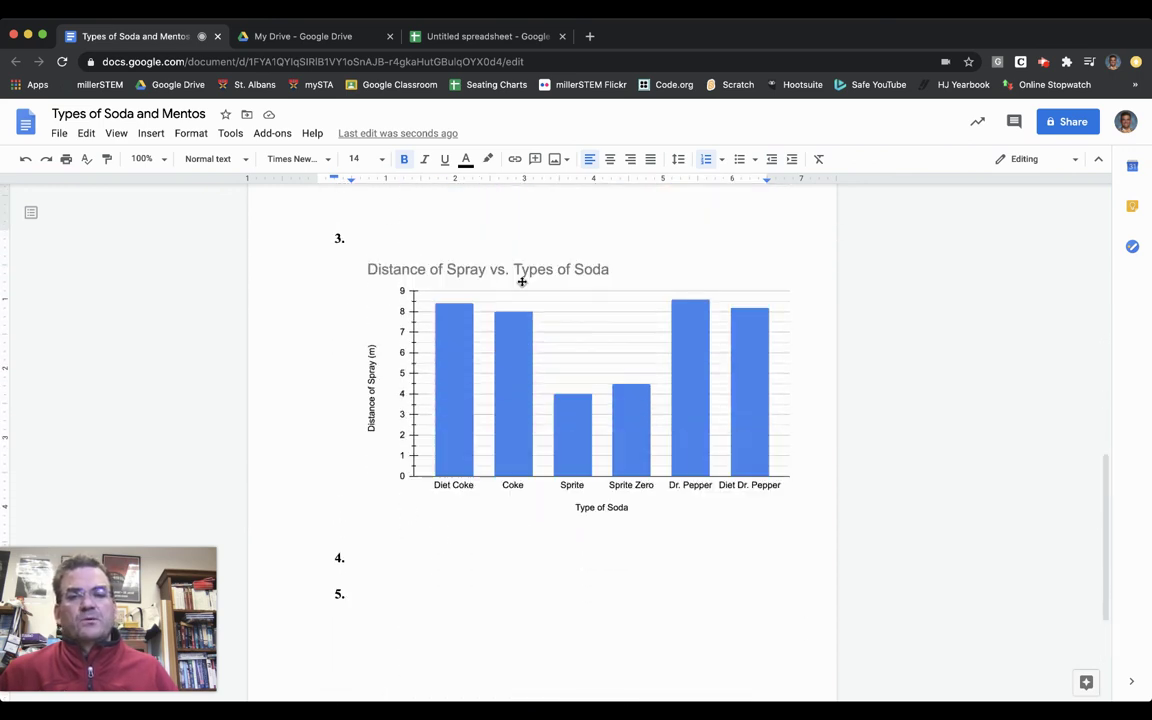